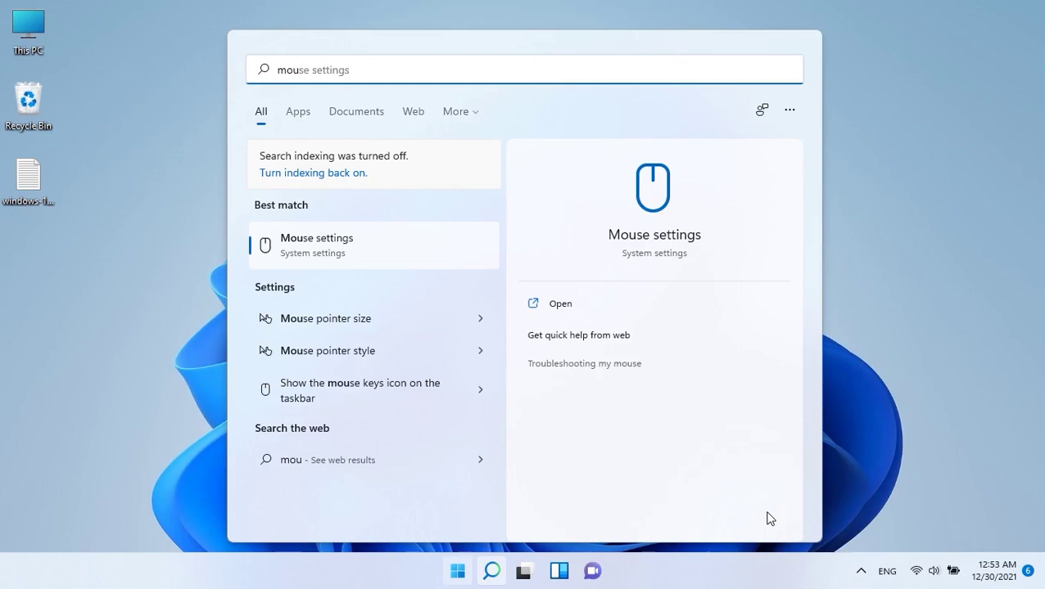
- Find and open the Settings app
key(super)
key(super)
key(super)
text(set)
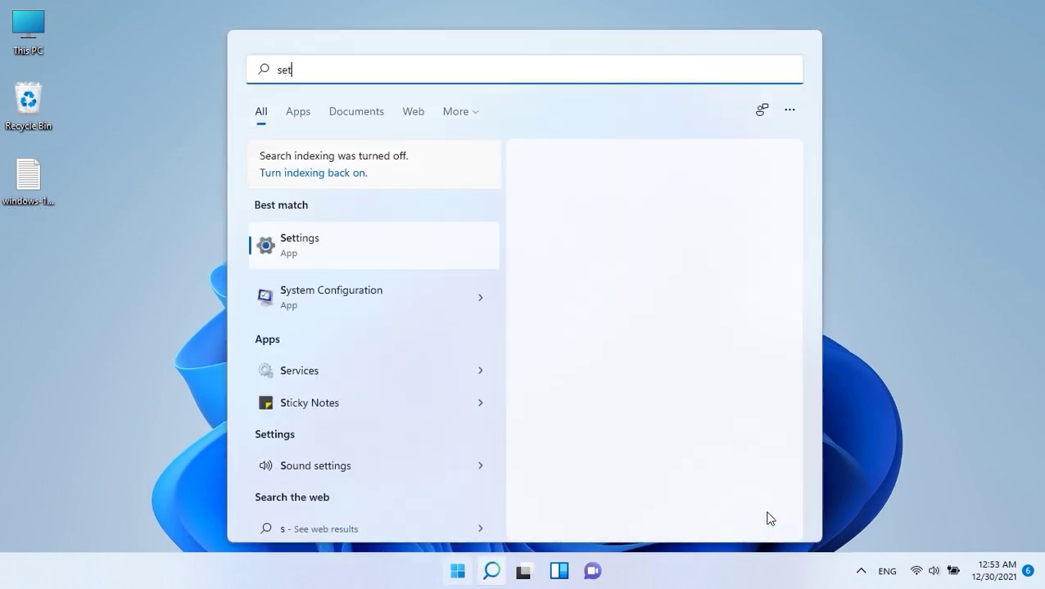
key(Return)
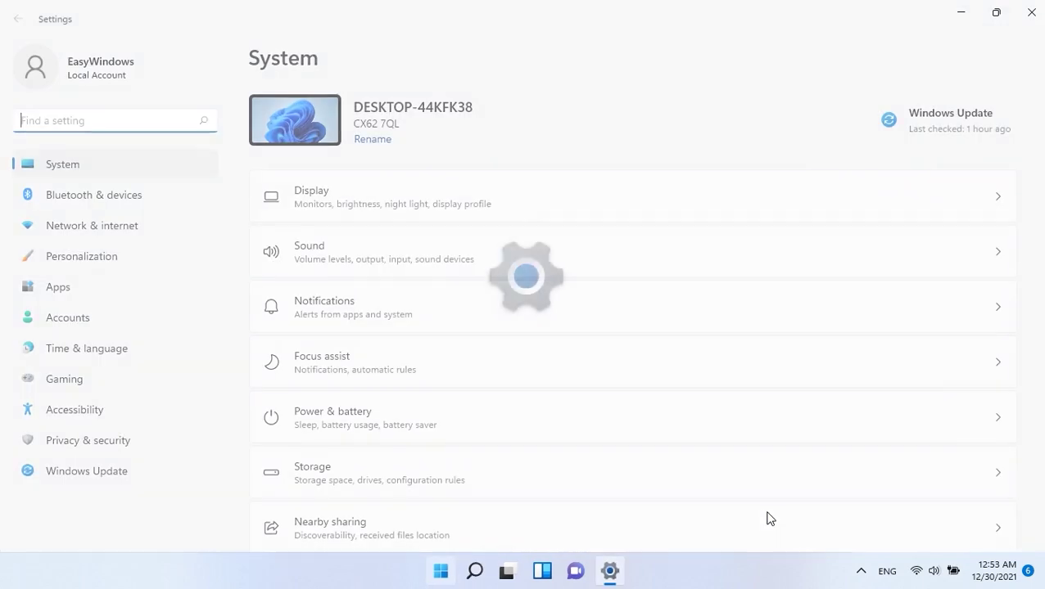
- Open the Touchpad page under Bluetooth & devices
key(Tab)
key(Down)
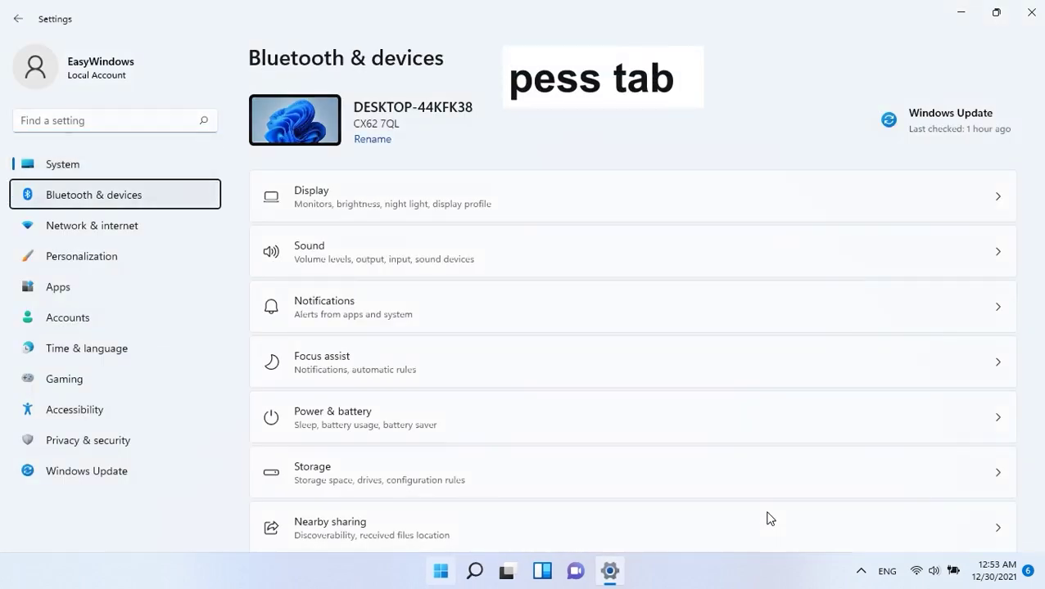
key(Tab)
key(Tab)
key(Tab)
key(Tab)
key(Down)
key(Down)
key(Down)
key(Down)
key(Down)
key(Down)
key(Down)
key(Down)
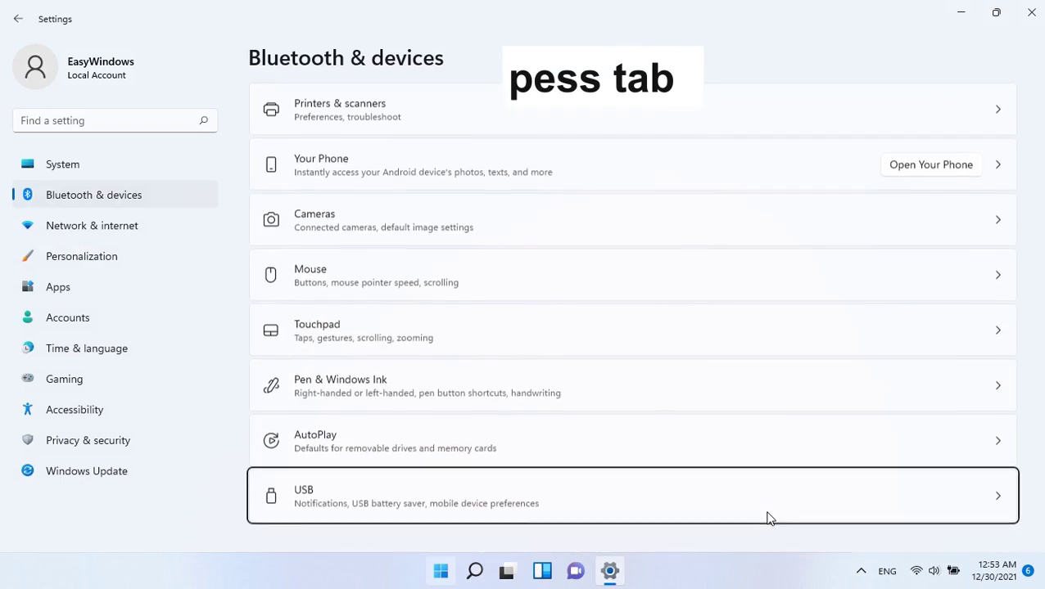
key(Up)
key(Up)
key(Up)
key(Return)
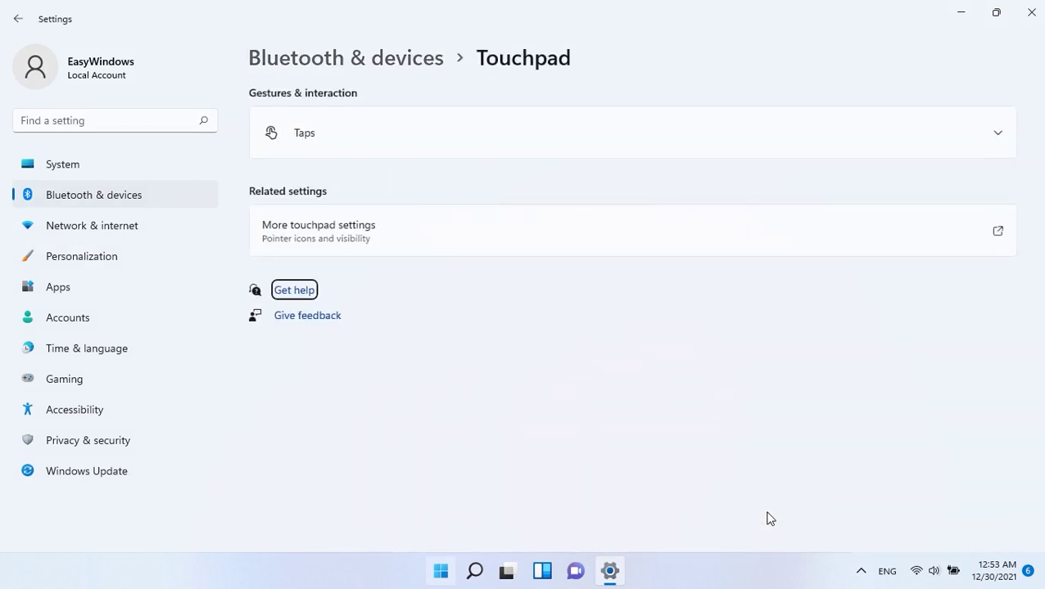
- Open More touchpad settings from the related settings of the Touchpad page
key(Tab)
key(Tab)
key(Tab)
key(Tab)
key(Tab)
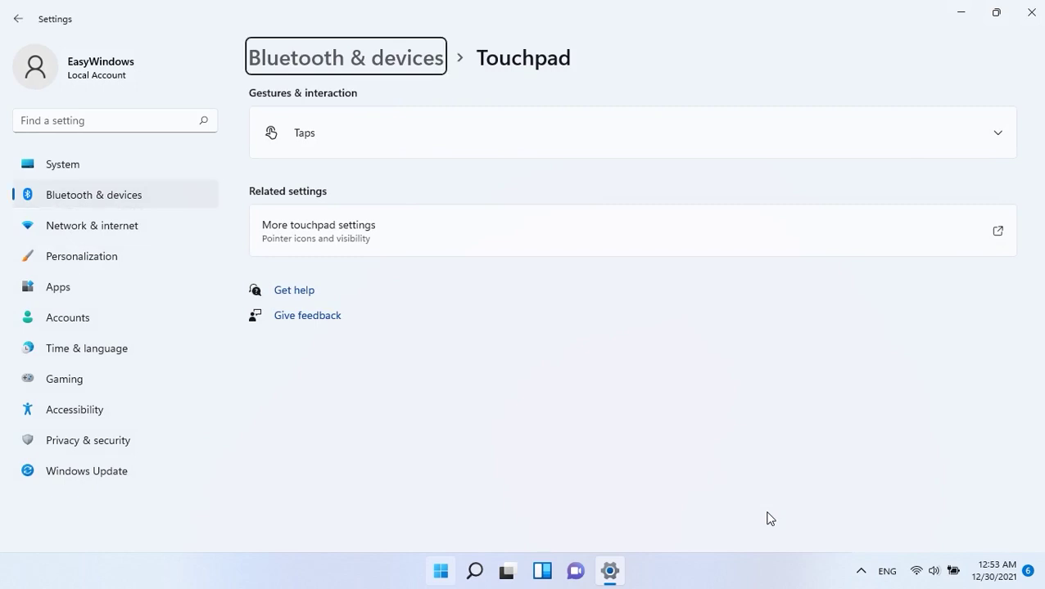
key(Tab)
key(Return)
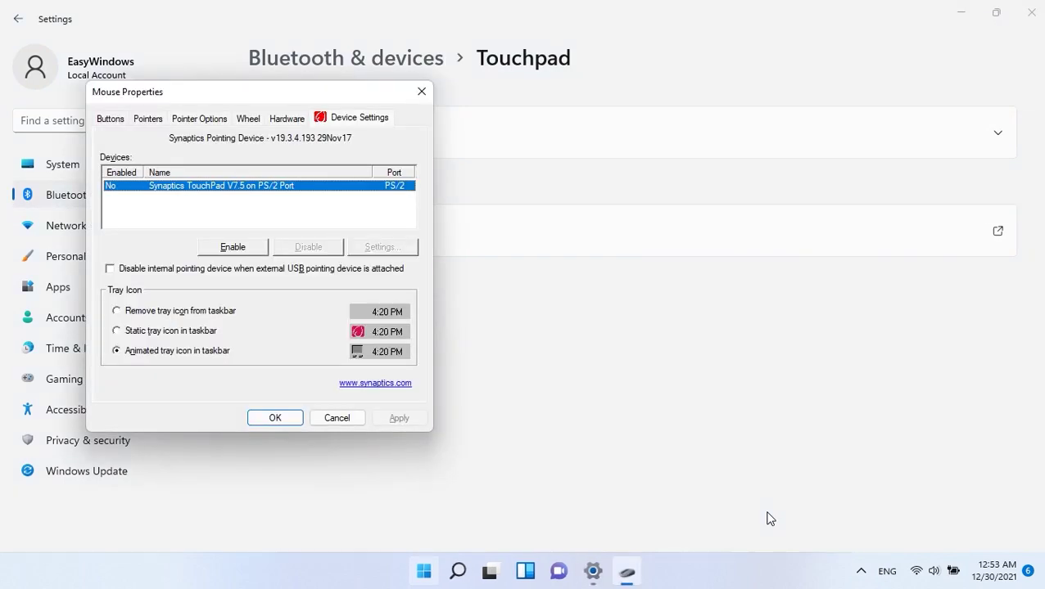
- Enable the Synaptics TouchPad V7.5 on PS/2 Port device, apply the change and confirm Mouse Properties
key(Return)
key(Tab)
key(Tab)
key(Tab)
key(Tab)
key(Tab)
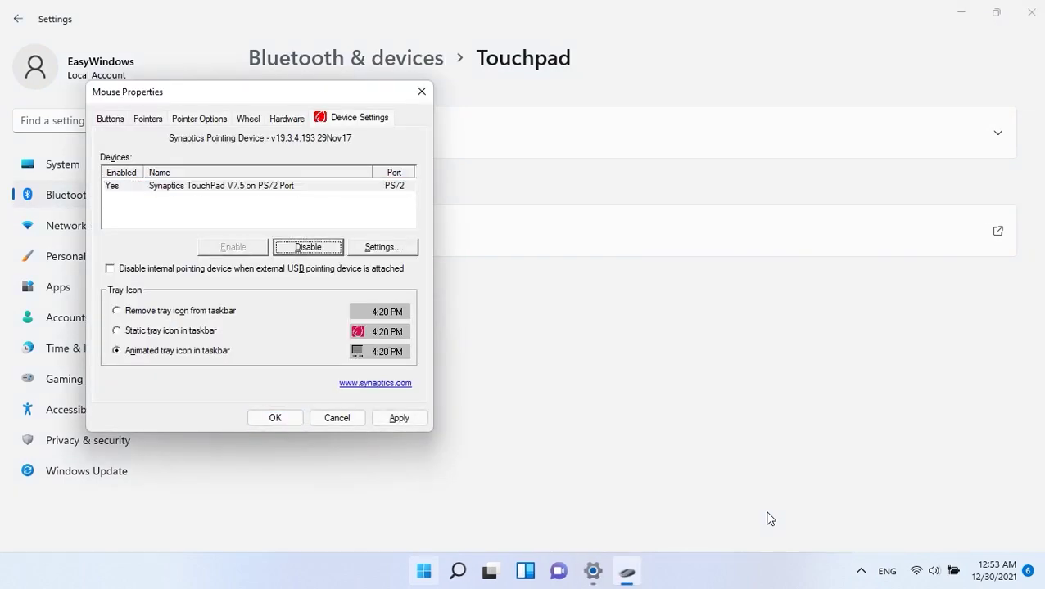
key(Tab)
key(Tab)
key(Return)
key(Tab)
key(Tab)
key(Tab)
key(Tab)
key(Tab)
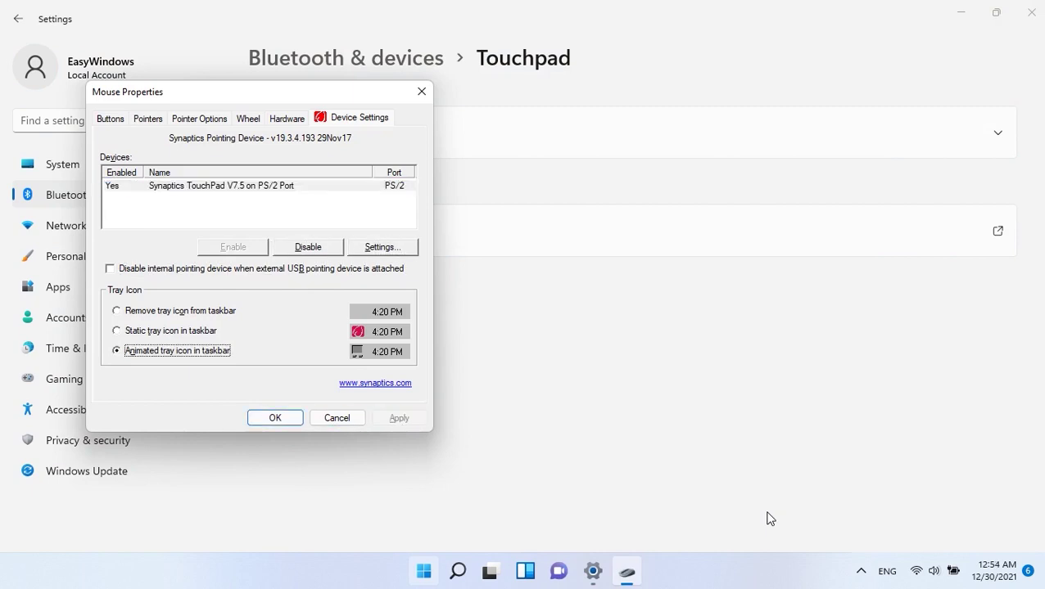
key(Return)
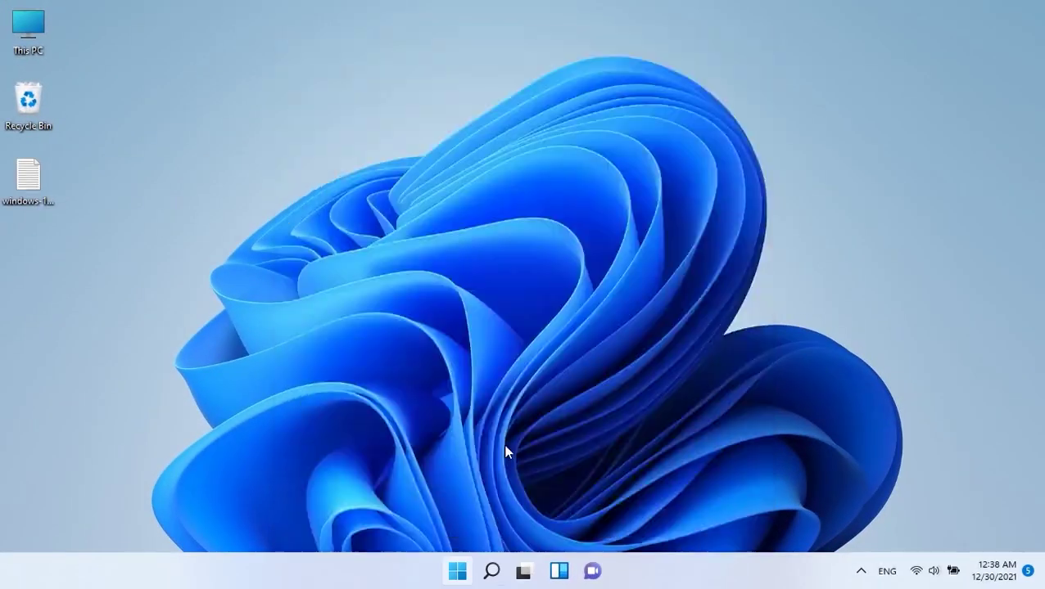
- Find and open Device Manager from the desktop
key(super)
text(de)
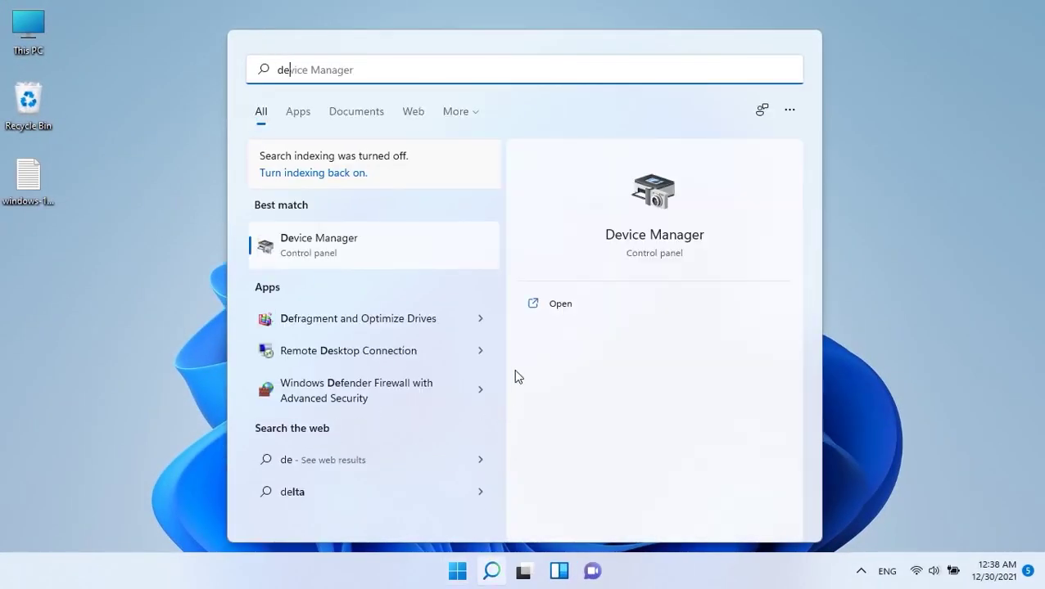
click(522, 298)
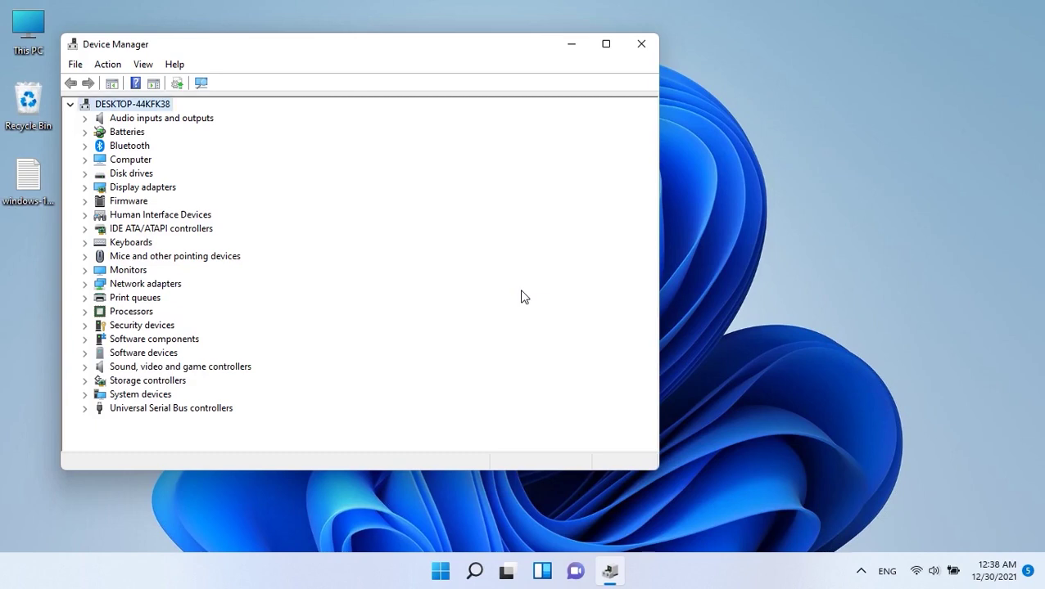
- Search automatically for an updated driver for the Synaptics PS/2 Port TouchPad under Mice and other pointing devices
key(Down)
key(Down)
key(Down)
key(Down)
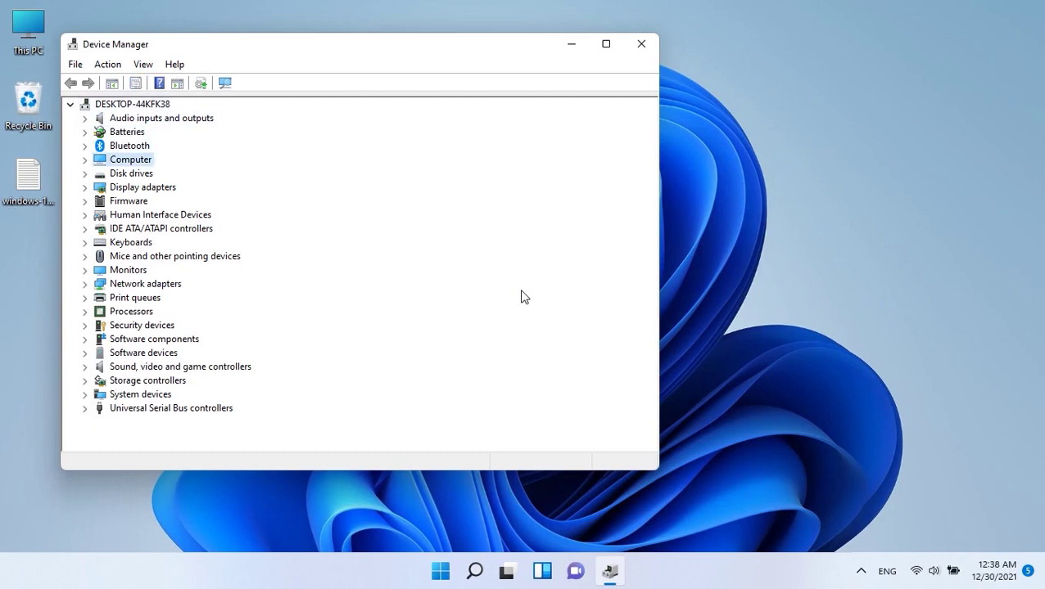
key(Down)
key(Down)
key(Down)
key(Down)
key(Down)
key(Down)
key(Down)
key(Right)
key(Down)
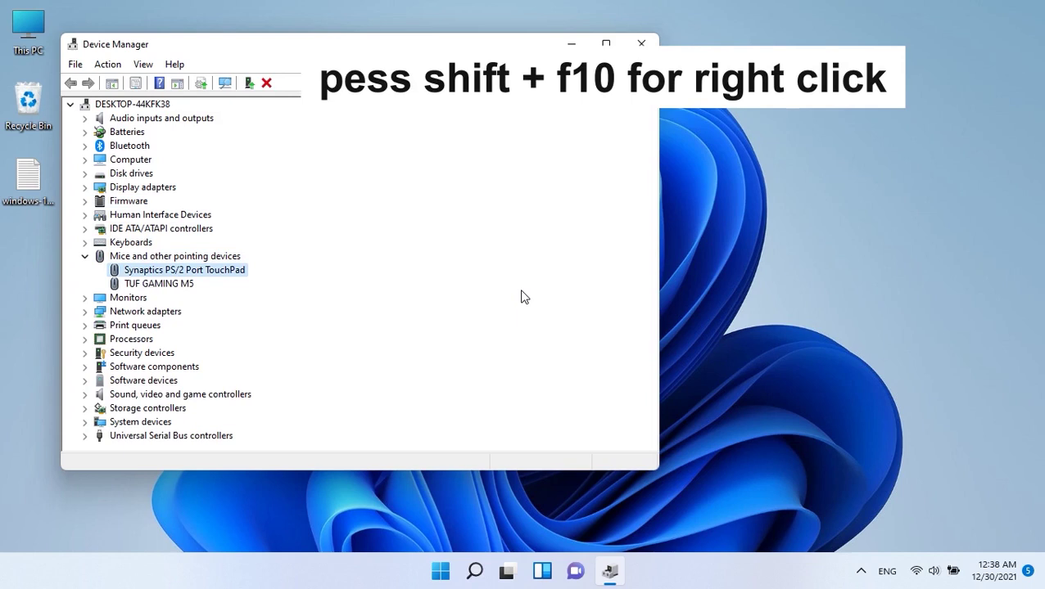
key(shift+F10)
key(Down)
key(Return)
key(Return)
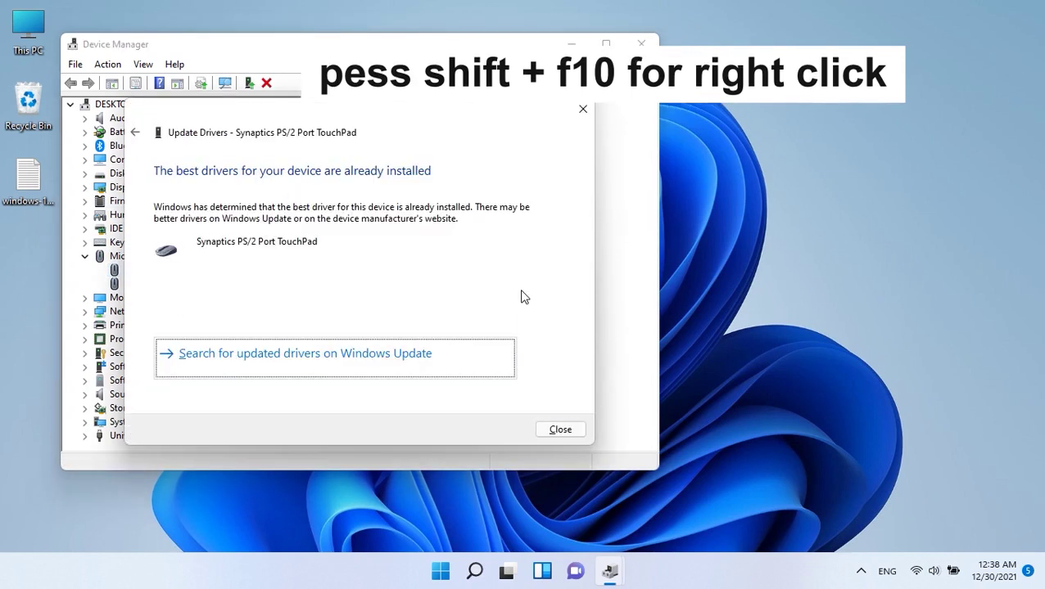
- Continue the driver search on Windows Update and open its Advanced options
key(Return)
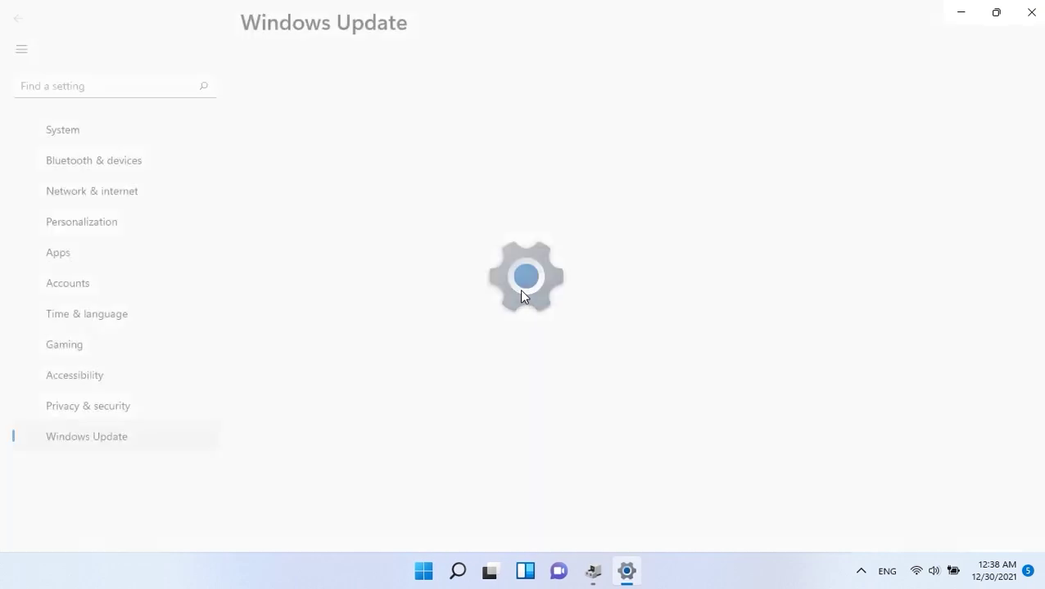
key(Down)
key(Tab)
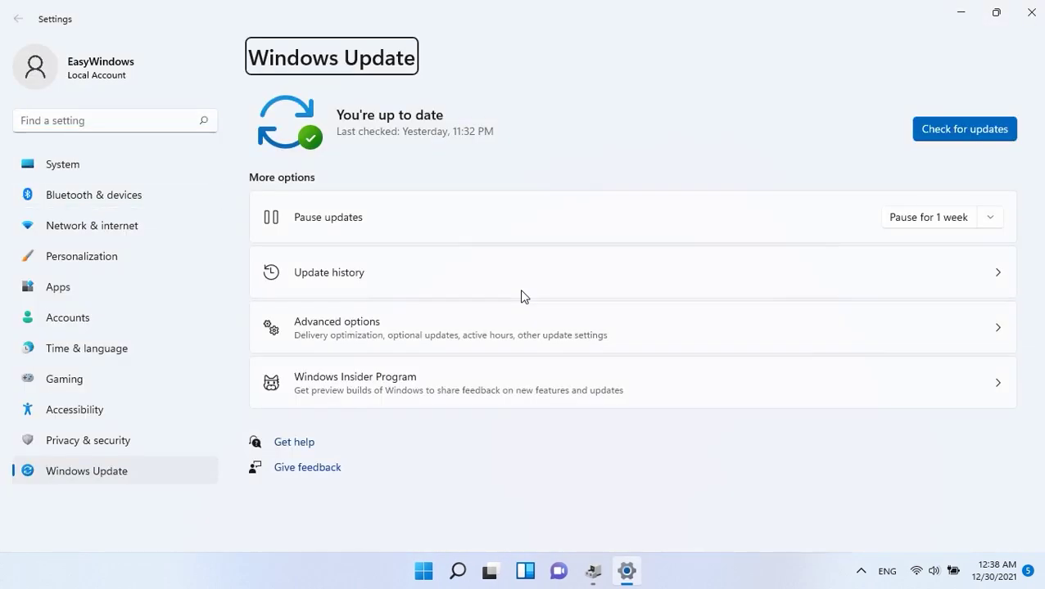
key(Tab)
key(Tab)
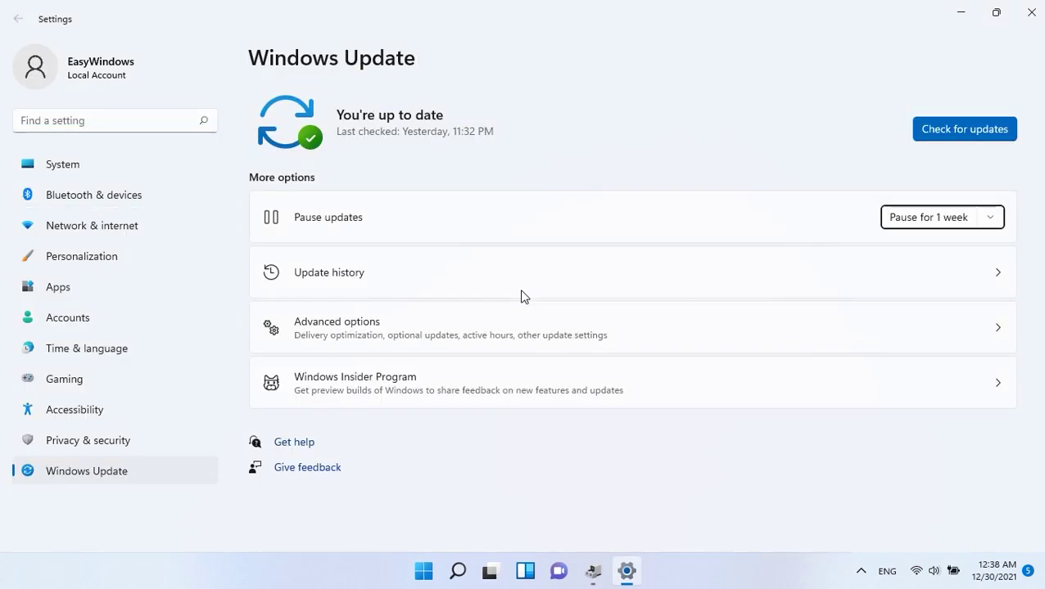
key(Tab)
key(Tab)
key(Tab)
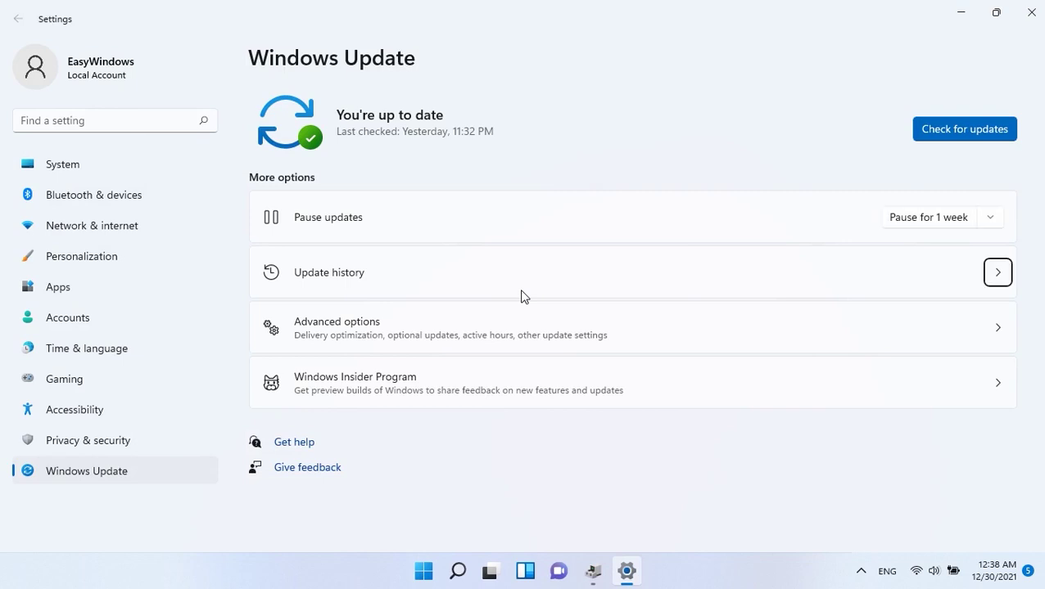
key(Tab)
key(Tab)
key(Tab)
key(Tab)
key(Tab)
key(Tab)
key(Tab)
key(Tab)
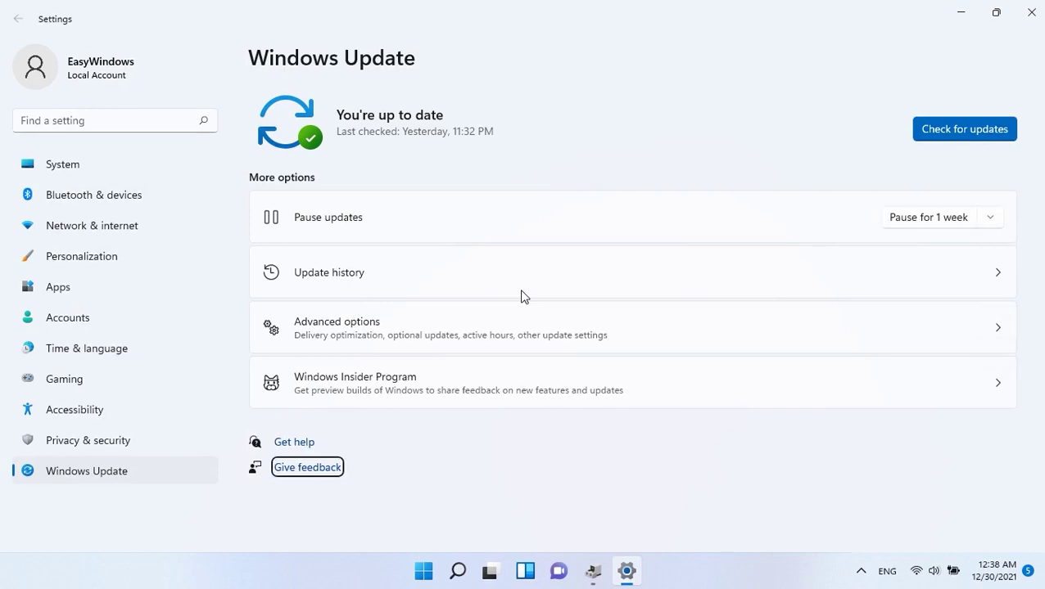
key(Tab)
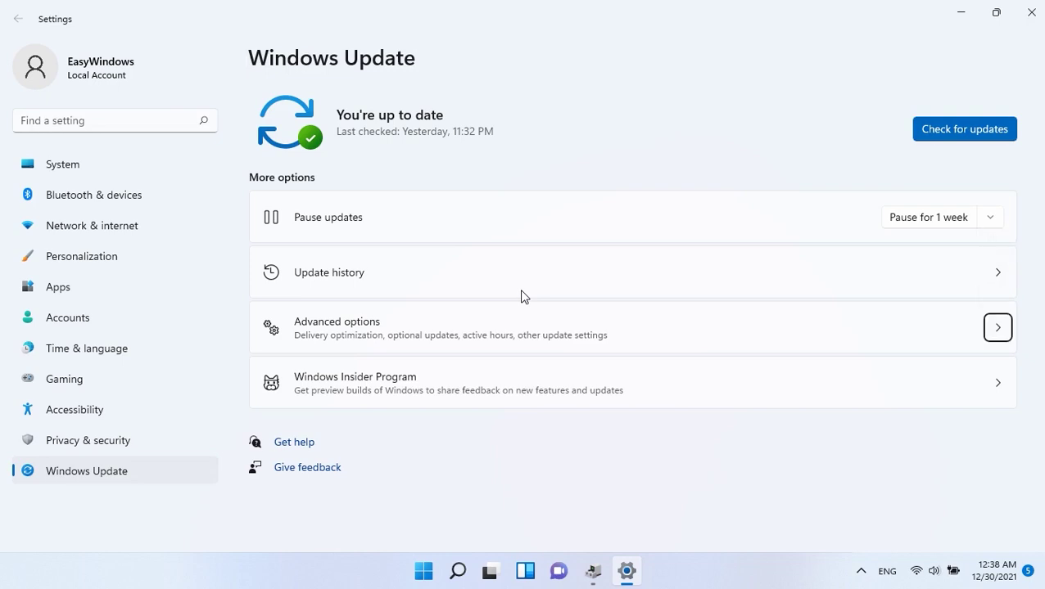
key(Return)
- Open the Optional updates page from the additional options
key(Tab)
key(Tab)
key(Tab)
key(Tab)
key(Tab)
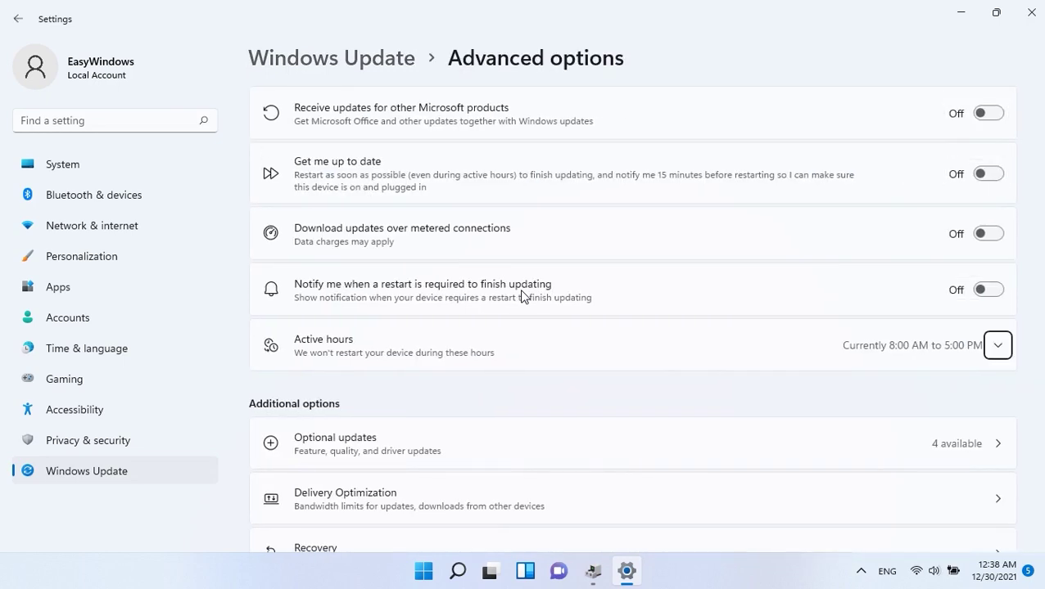
key(Return)
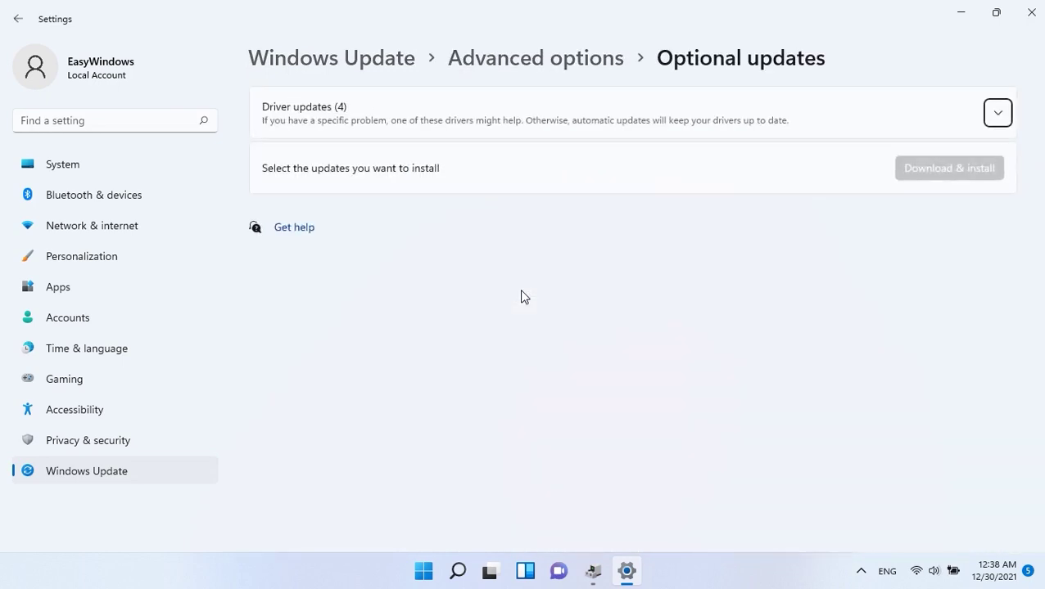
- Select the Realtek MEDIA, Intel System and Intel SoftwareComponent 1.41.2021.121 driver updates, and start downloading and installing them
key(Return)
key(Tab)
key(space)
key(Tab)
key(space)
key(Tab)
key(space)
key(Tab)
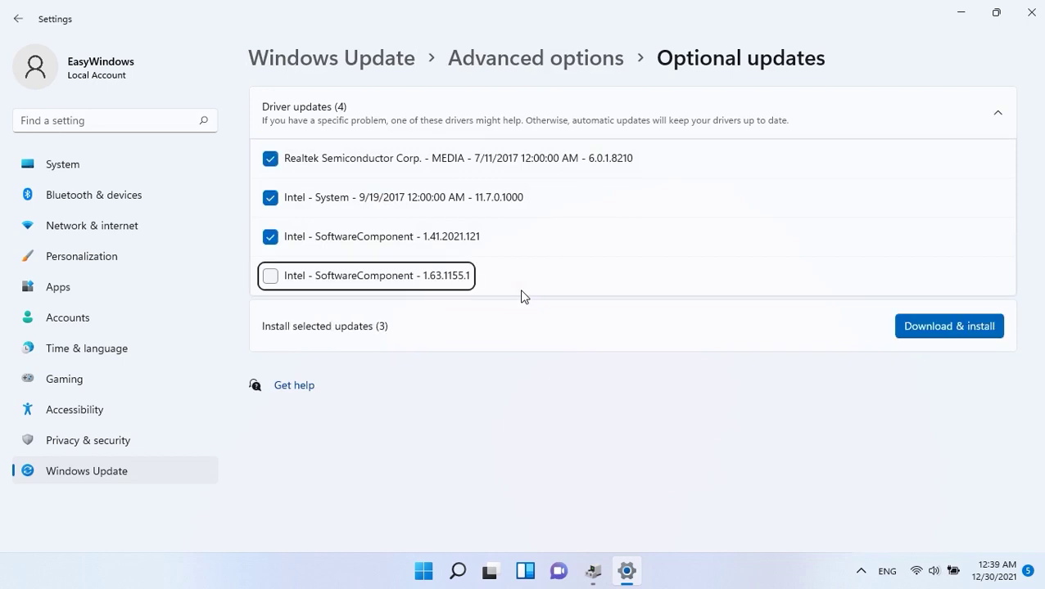
key(Tab)
key(Return)
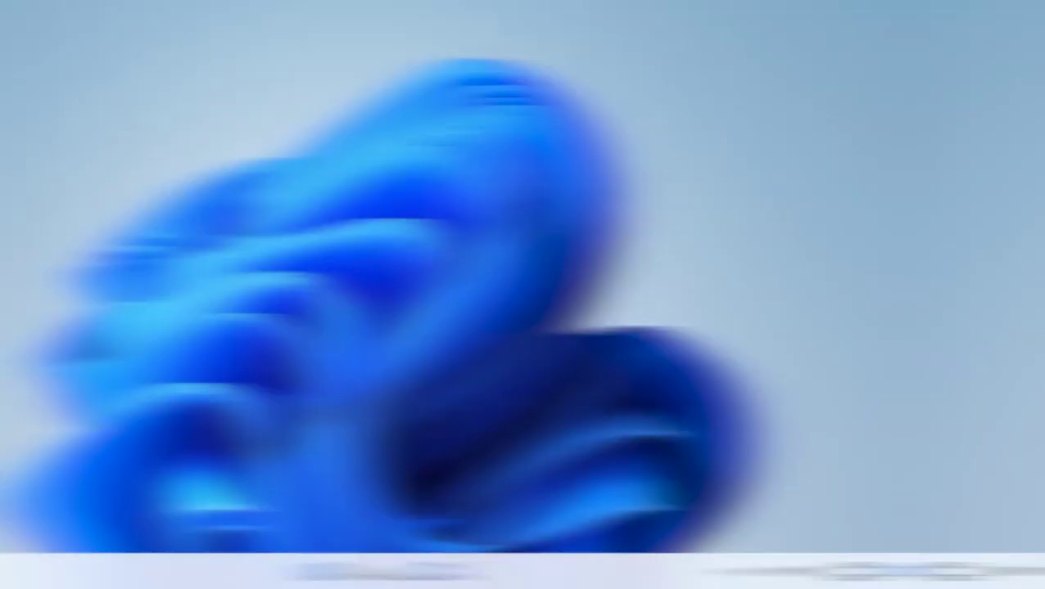
- Open Device Manager again through a search
key(super)
text(e)
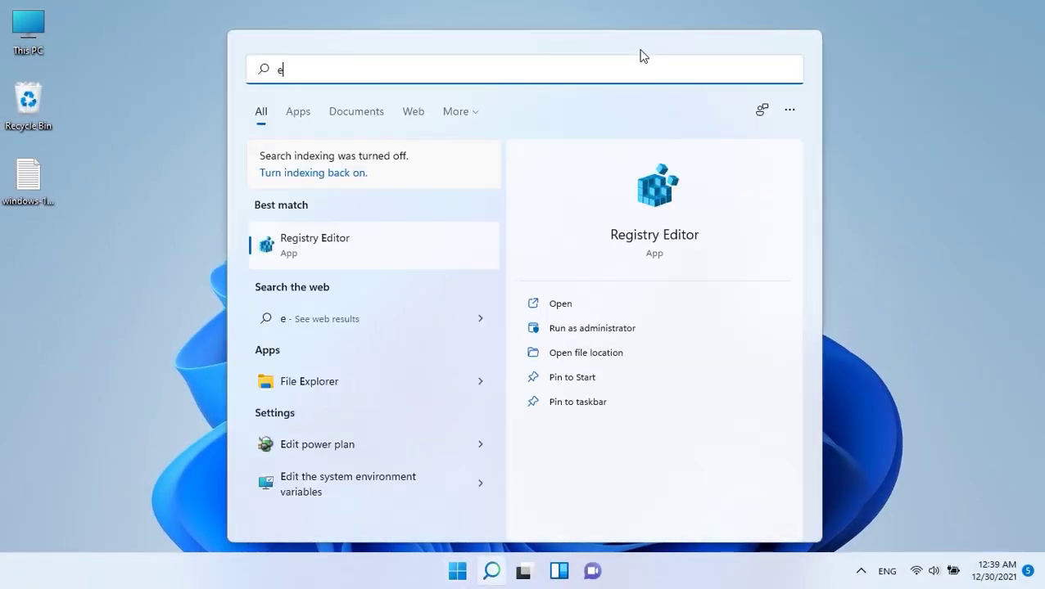
text(d)
key(Return)
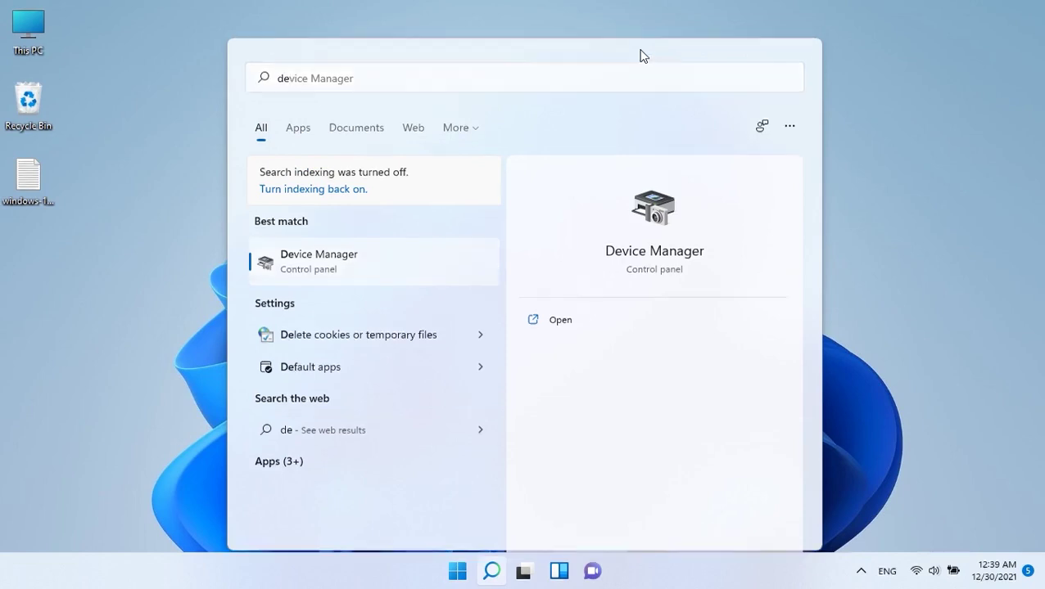
- Expand the Audio inputs and outputs and the Mice and other pointing devices categories in the device tree
key(Tab)
key(Down)
key(Right)
key(Down)
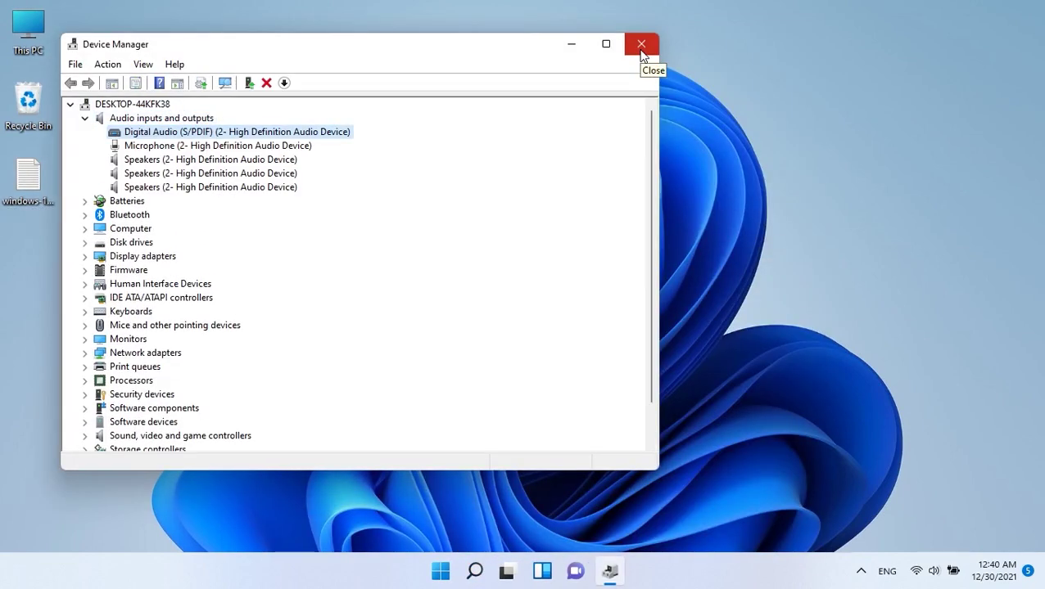
key(Down)
key(Down)
key(Down)
key(Down)
key(Down)
key(Down)
key(Down)
key(Down)
key(Down)
key(Down)
key(Down)
key(Down)
key(Down)
key(Down)
key(Right)
- Uninstall the Synaptics PS/2 Port TouchPad device without attempting to remove its driver
key(Down)
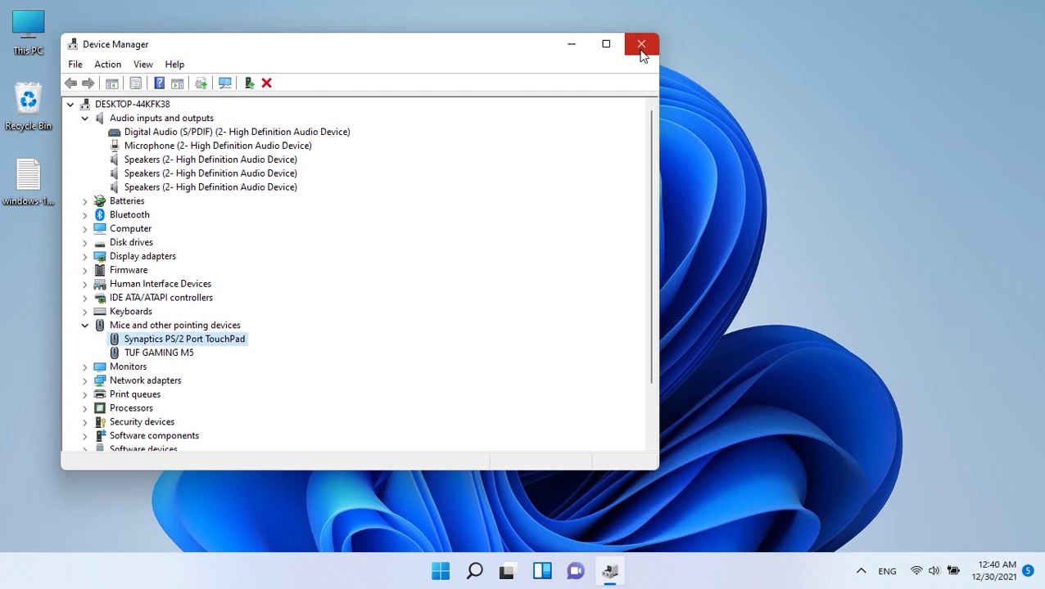
key(shift+F10)
key(Down)
key(Down)
key(Return)
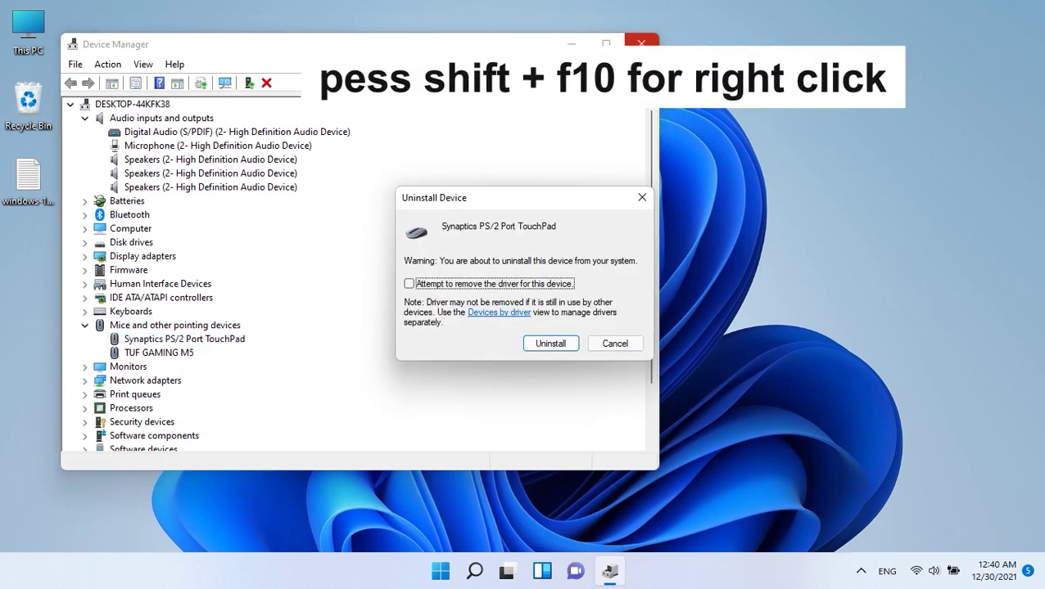
key(Return)
key(n)
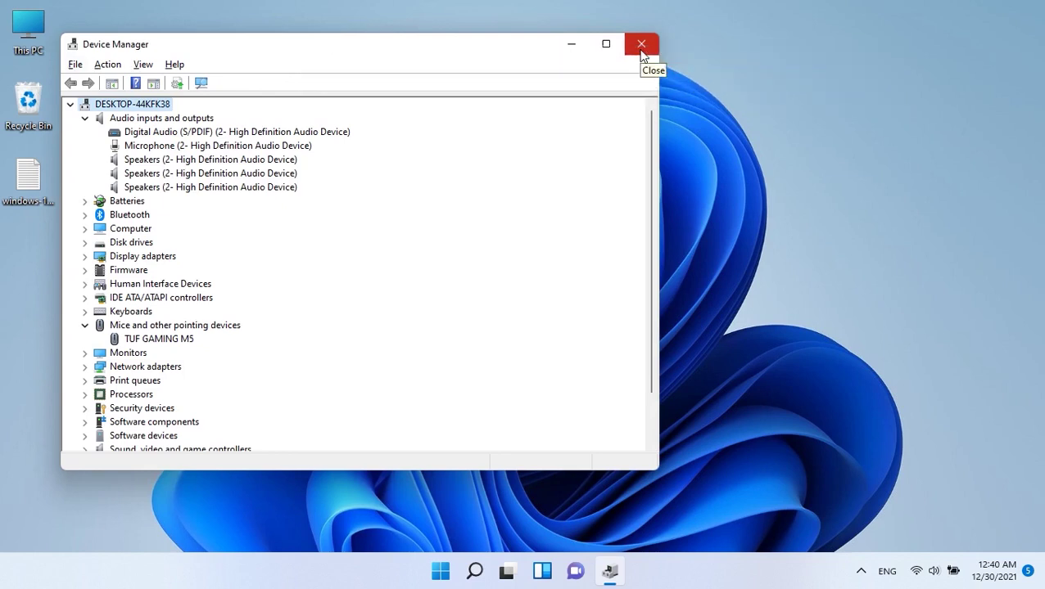
- Scan the computer for hardware changes in Device Manager
key(alt+a)
key(Down)
key(Down)
key(Up)
key(Return)
- Switch to Google Chrome by finding it through a Windows search
key(super)
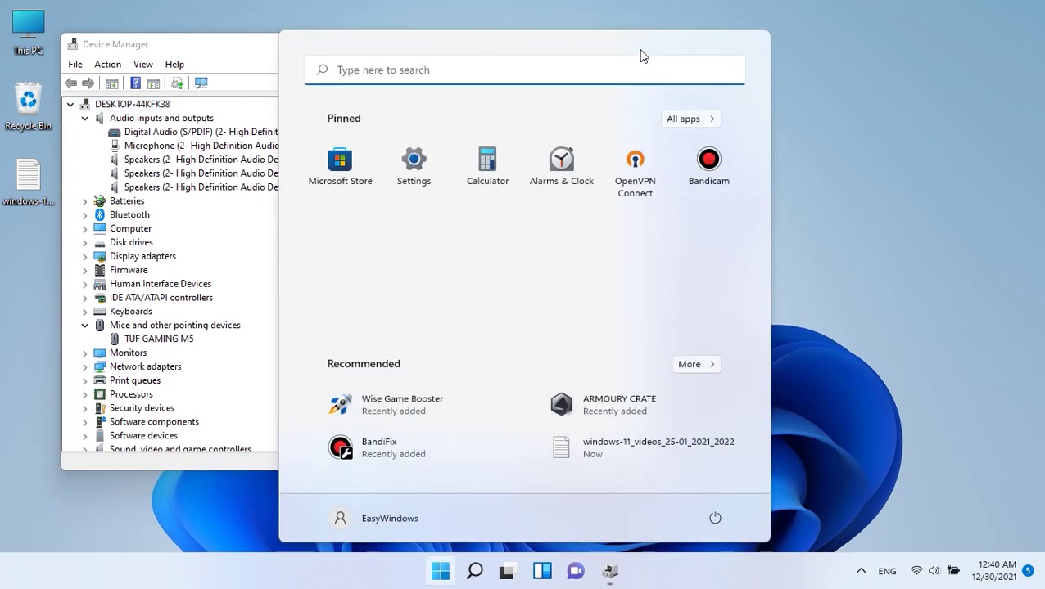
text(goo)
key(Return)
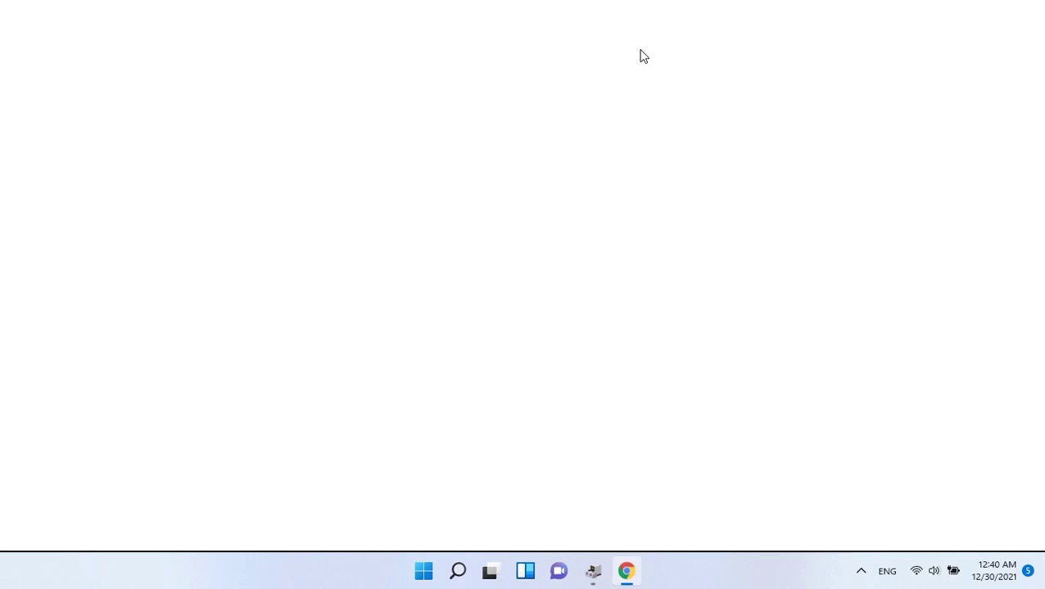
- Search Google for "msi cx62 7ql touchpad driver download"
text(msi)
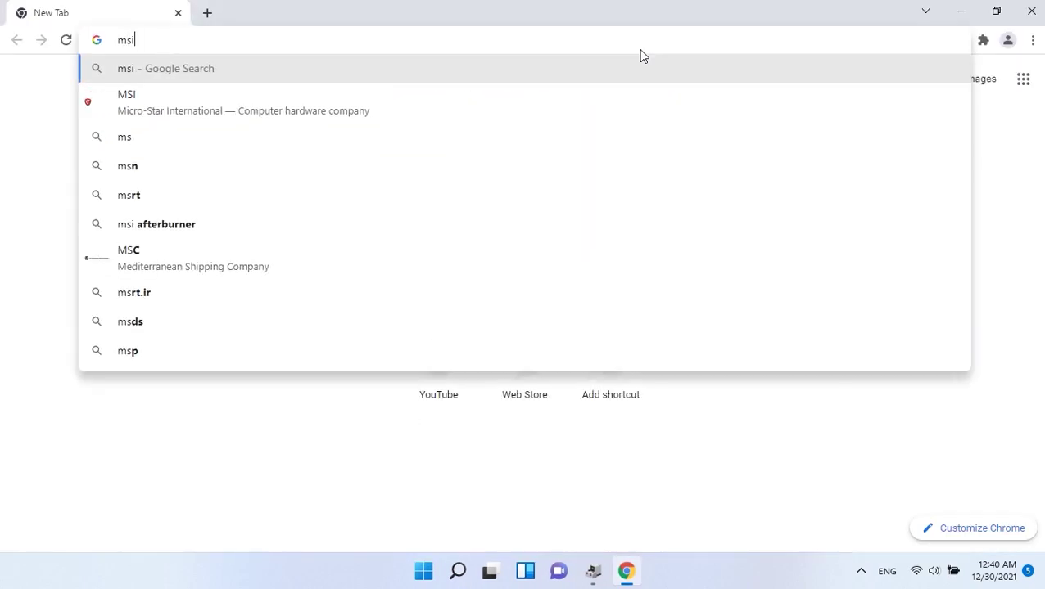
text( cx62 )
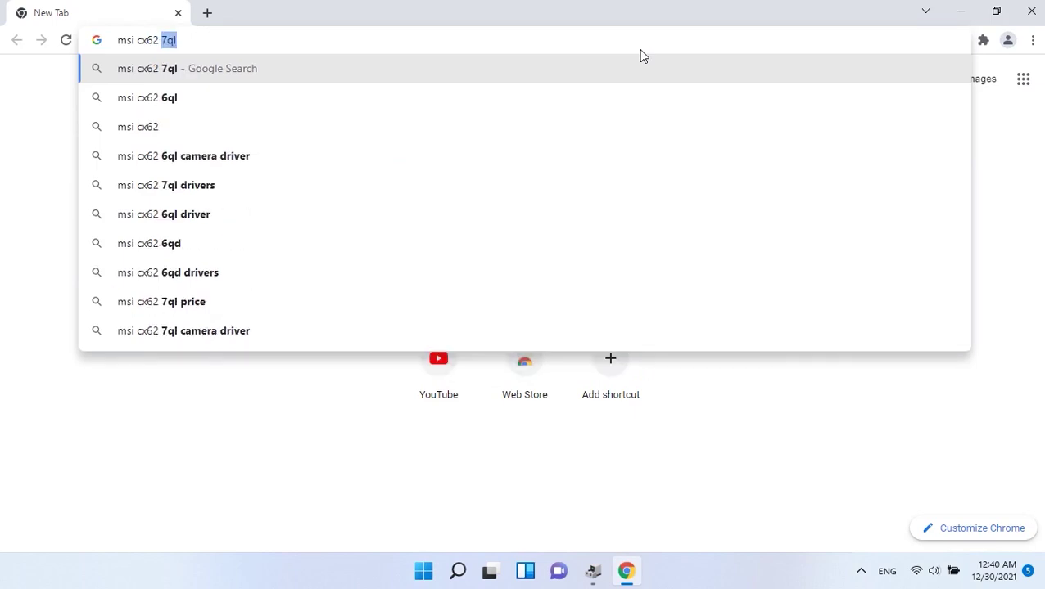
text(7ql to)
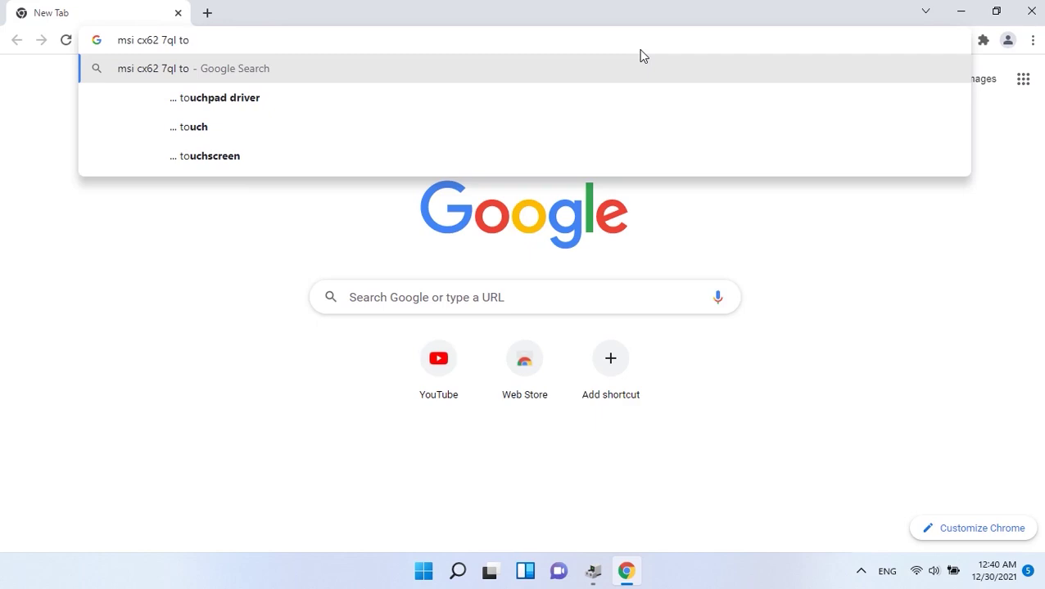
key(Down)
key(Down)
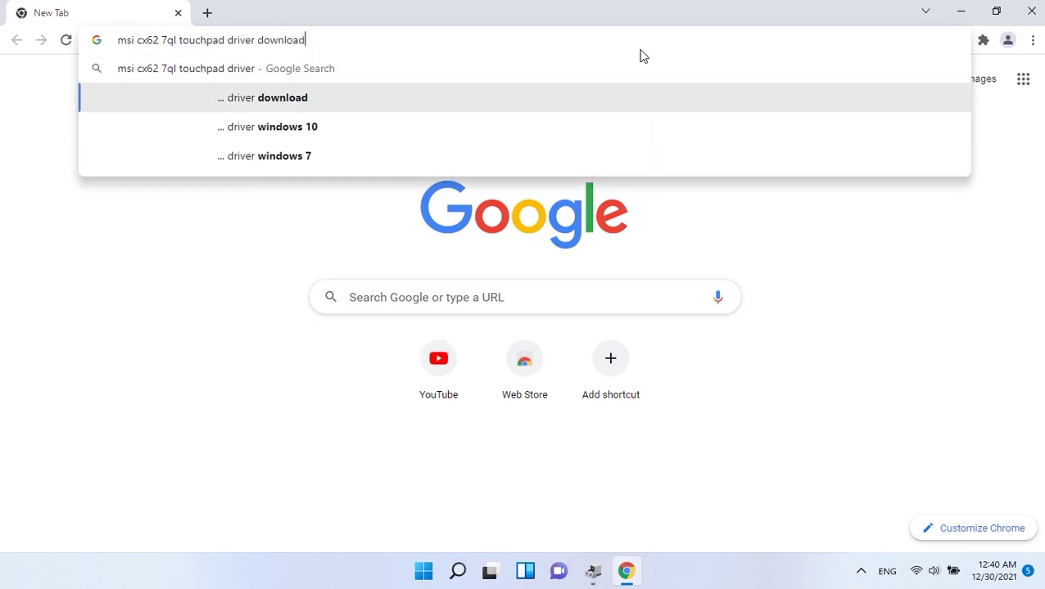
key(Return)
- Open the MSI support page for the CX62 7QL from the search results
key(Tab)
key(Tab)
key(Tab)
key(Tab)
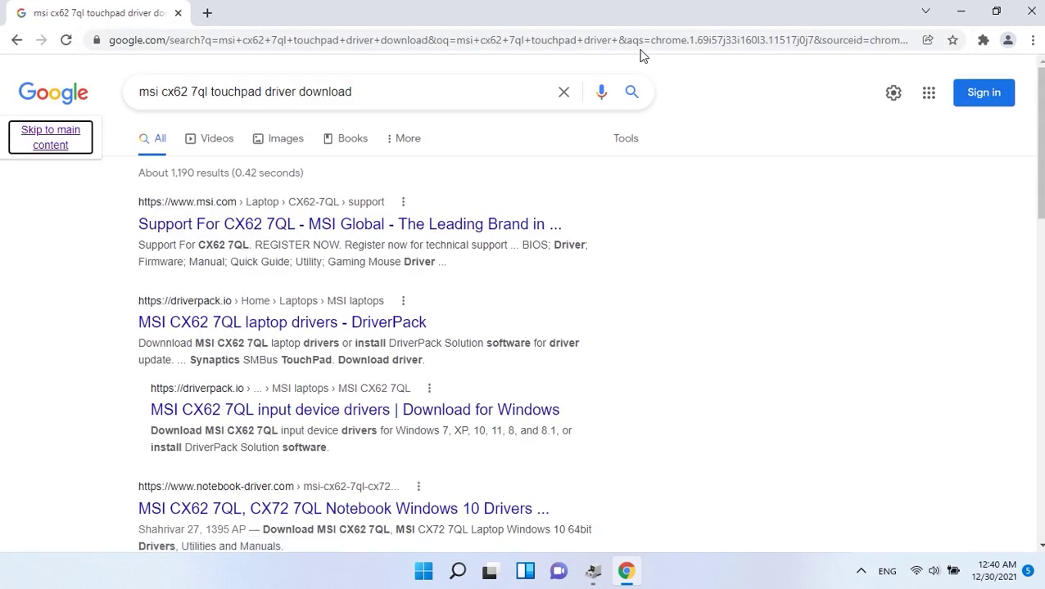
key(Tab)
key(Tab)
key(Tab)
key(Tab)
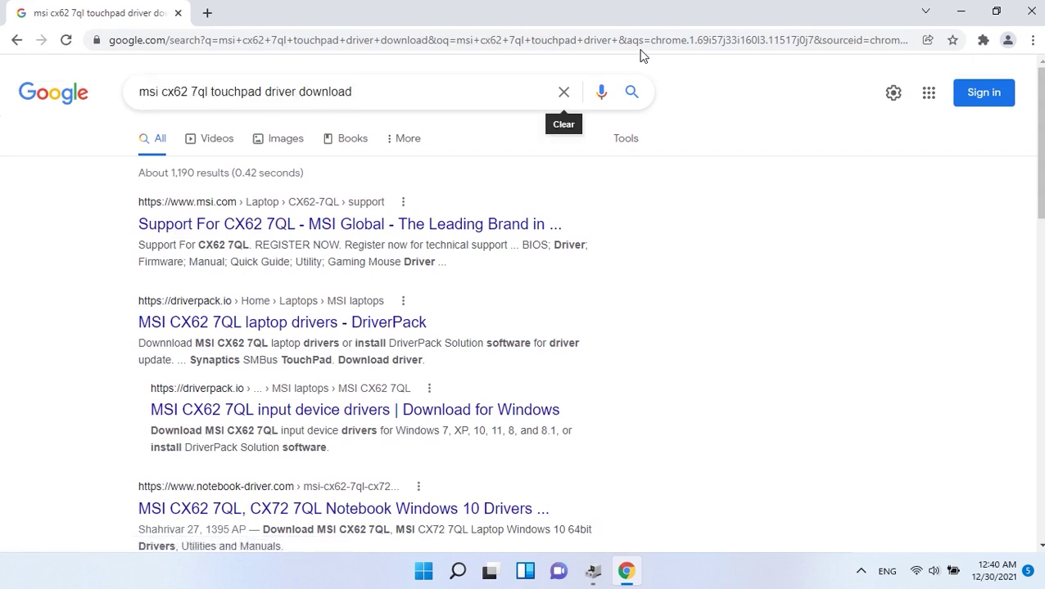
key(Tab)
key(Tab)
key(Tab)
key(Tab)
key(Tab)
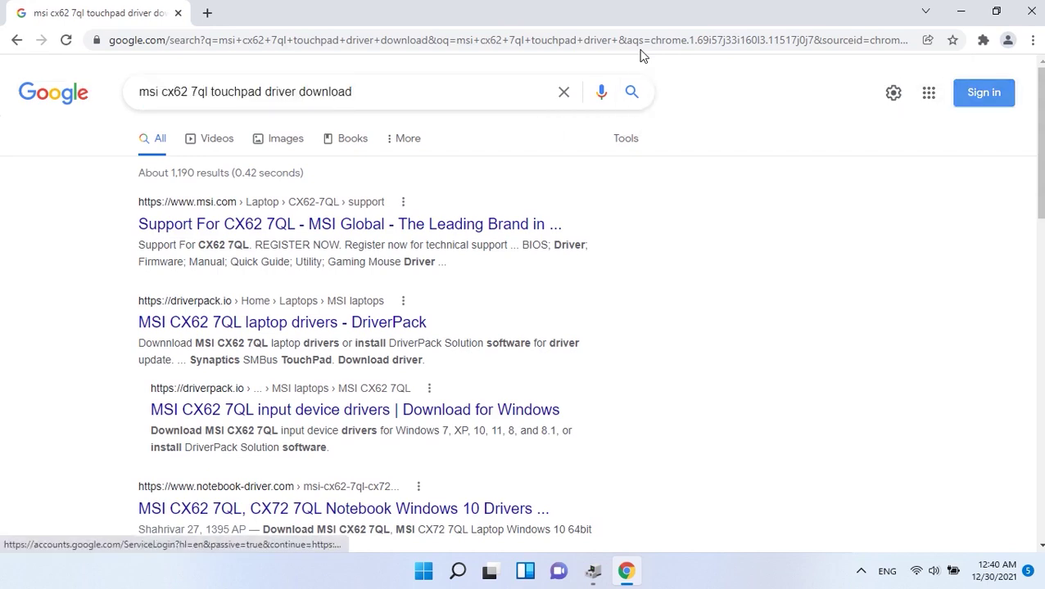
key(Tab)
key(Tab)
key(Tab)
key(Down)
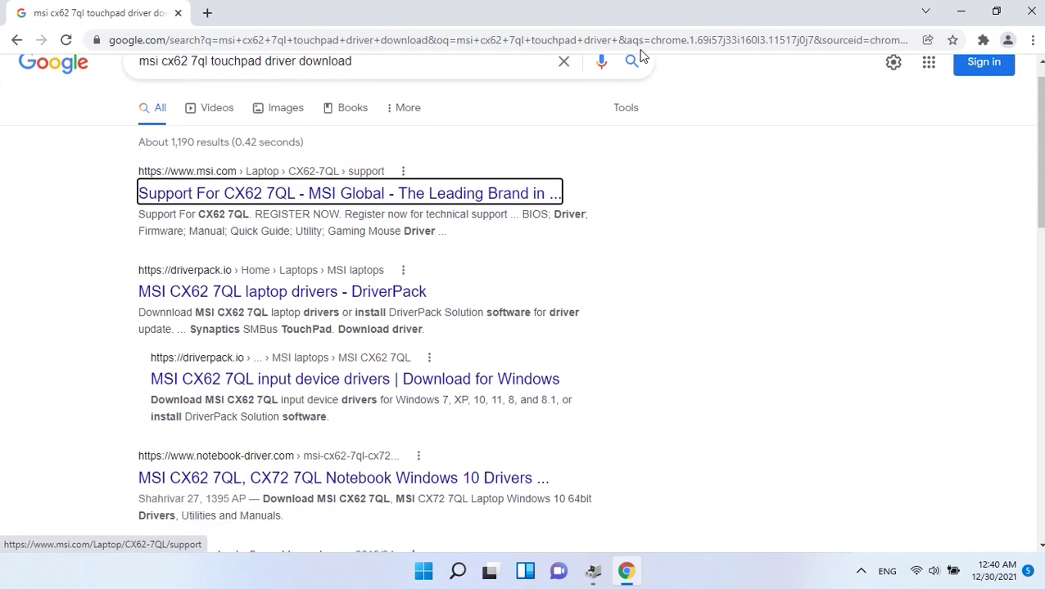
key(Return)
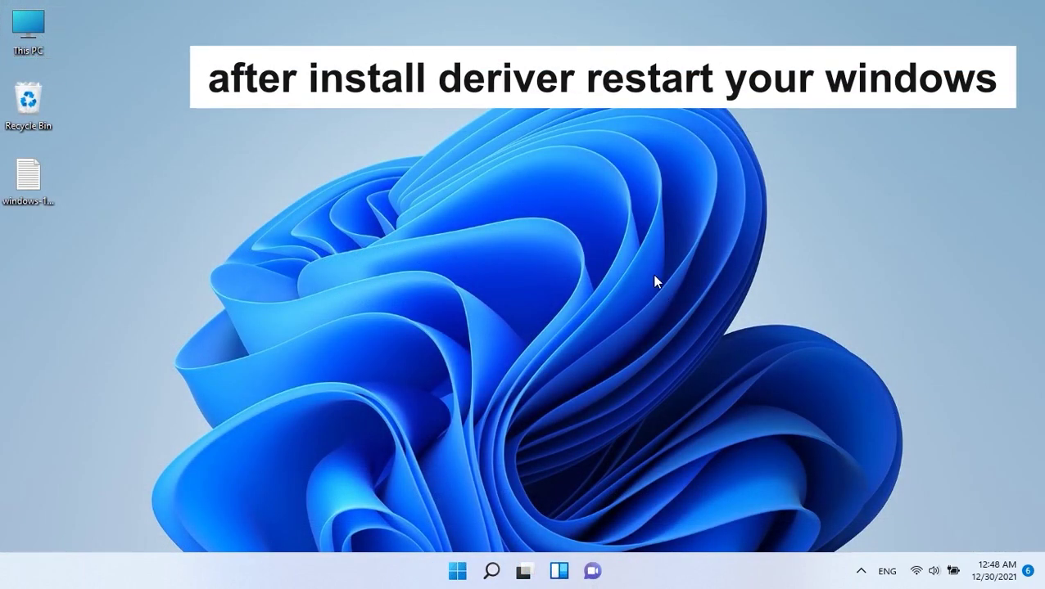
- Bring up the Windows shut down or sign out choices and go to the restart option
key(super+x)
key(Down)
key(Down)
key(Down)
key(Down)
key(Down)
key(Down)
key(Down)
key(Down)
key(Down)
key(Down)
key(Down)
key(Down)
key(Down)
key(Down)
key(Down)
key(Down)
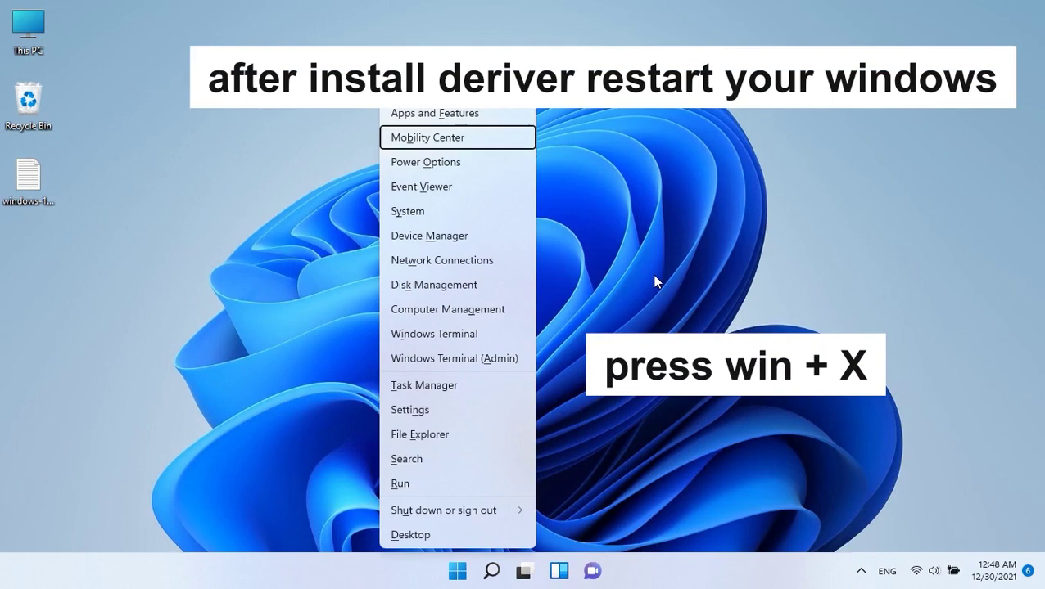
key(Right)
key(Down)
key(Down)
key(Down)
key(Down)
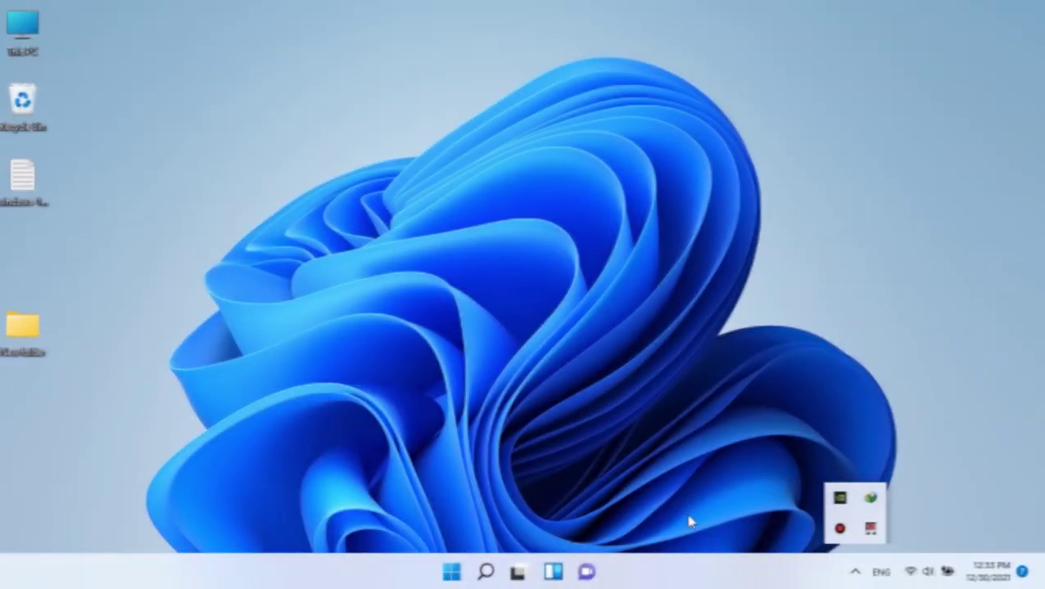
- Open Registry Editor through a Windows search
key(super)
text(re)
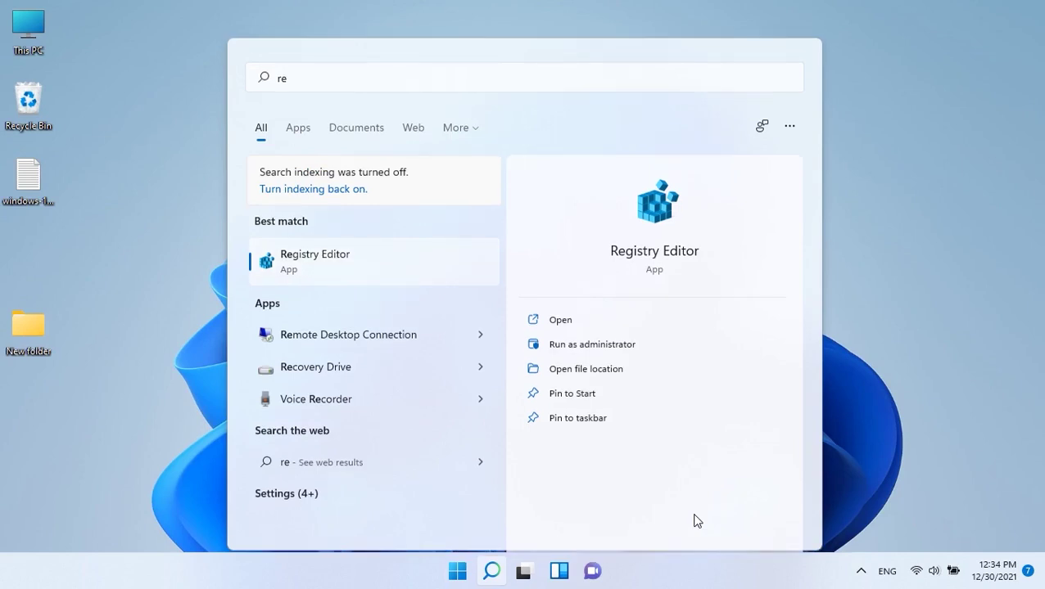
key(Return)
- Expand HKEY_LOCAL_MACHINE in the registry tree and select its SOFTWARE key
key(Up)
key(Down)
key(Left)
key(Home)
key(Down)
key(Down)
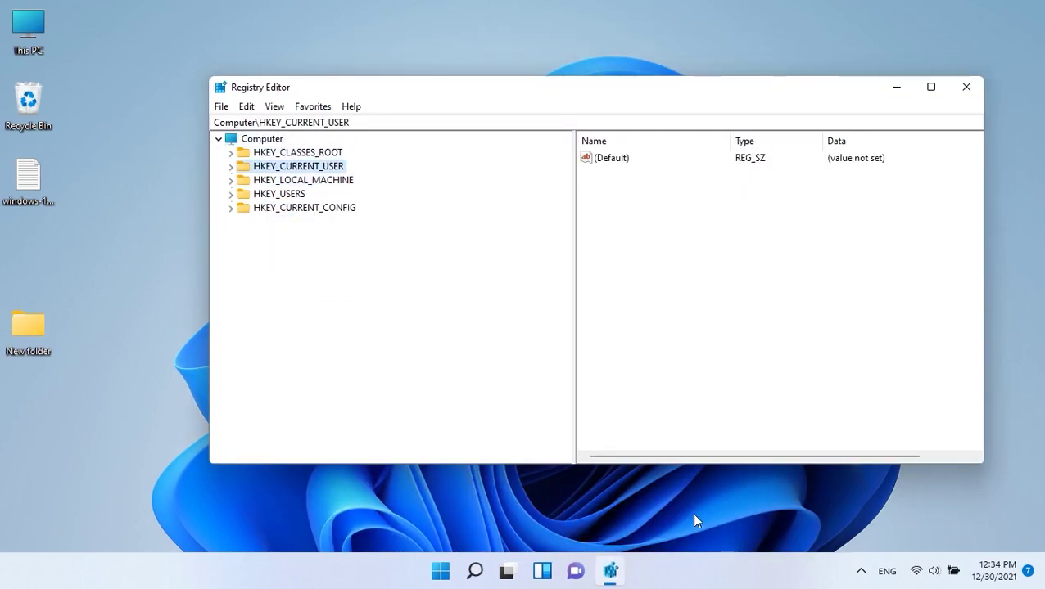
key(Down)
key(Right)
key(Down)
key(Down)
key(Down)
key(Down)
key(Down)
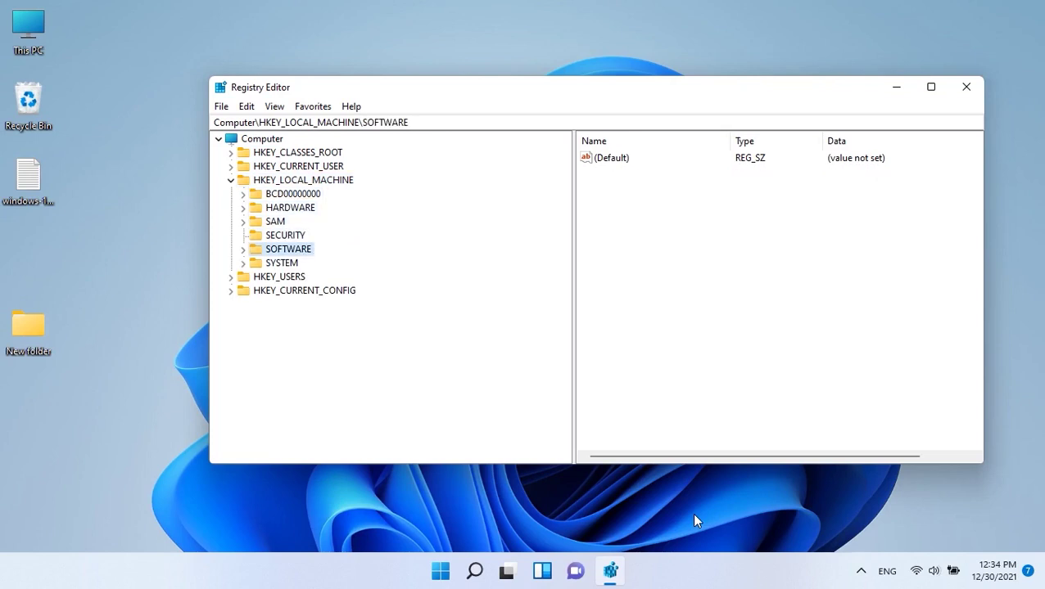
- Expand the SOFTWARE key down to Synaptics\SynTP and select the Defaults subkey
key(Right)
key(Down)
key(Down)
key(Down)
key(Down)
key(Down)
key(Down)
key(Down)
key(Down)
key(Down)
key(Down)
key(Down)
key(Down)
key(Down)
key(Down)
key(Down)
key(Down)
key(Down)
key(Down)
key(Down)
key(Down)
key(Down)
key(Down)
key(Down)
key(Down)
key(Down)
key(Down)
key(Down)
key(Down)
key(Down)
key(Down)
key(Down)
key(Down)
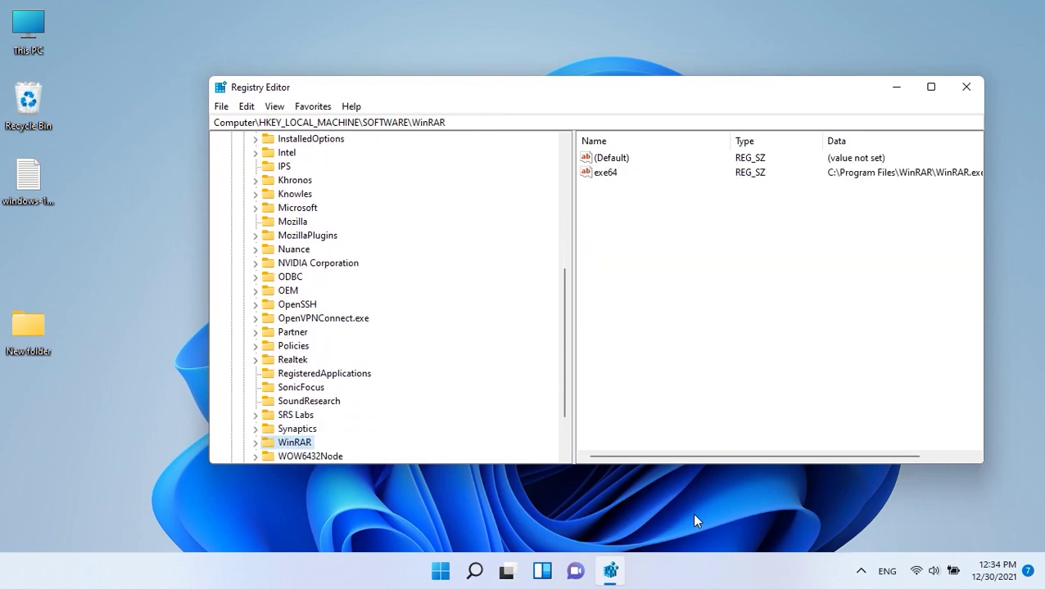
key(Up)
key(Right)
key(Down)
key(Right)
key(Up)
key(Left)
key(Right)
key(Down)
key(Down)
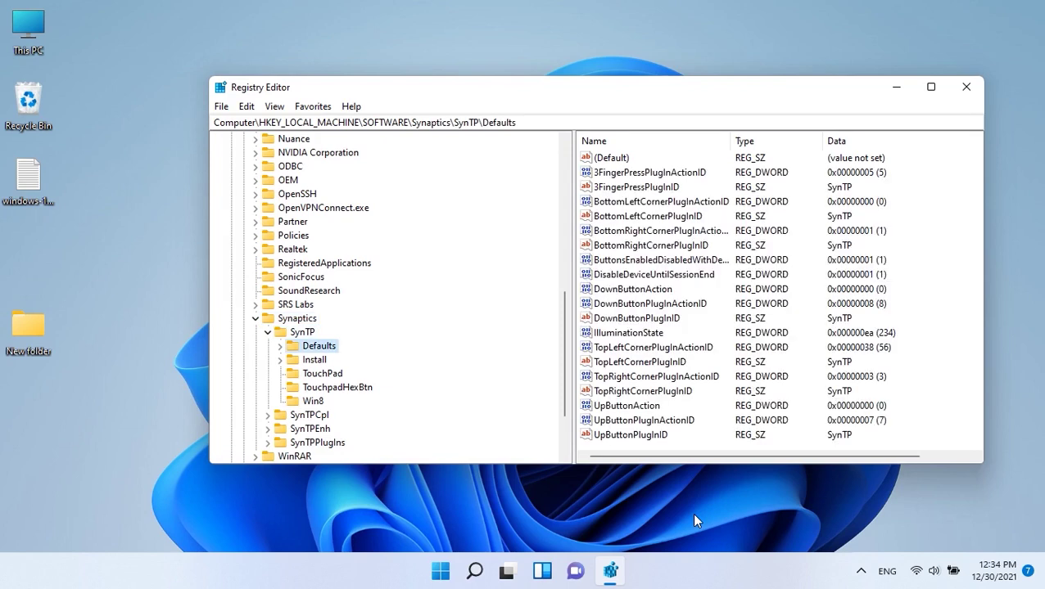
- Open DeleteUserSettingsOnUpgrade in SynTP's Install key and accept 0 as its value data
key(Down)
key(Right)
key(Down)
key(Up)
key(Down)
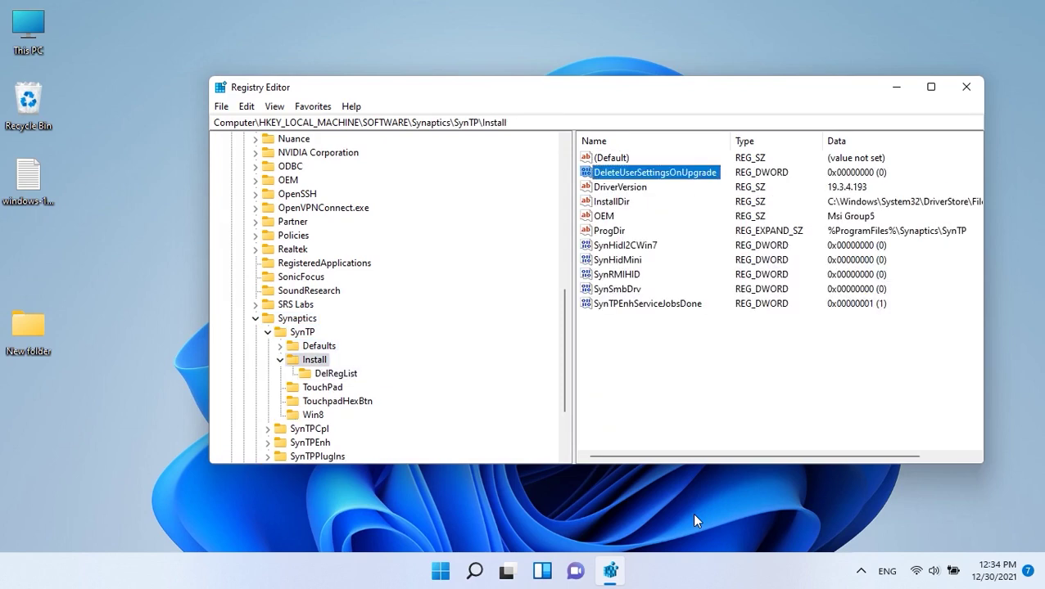
key(Return)
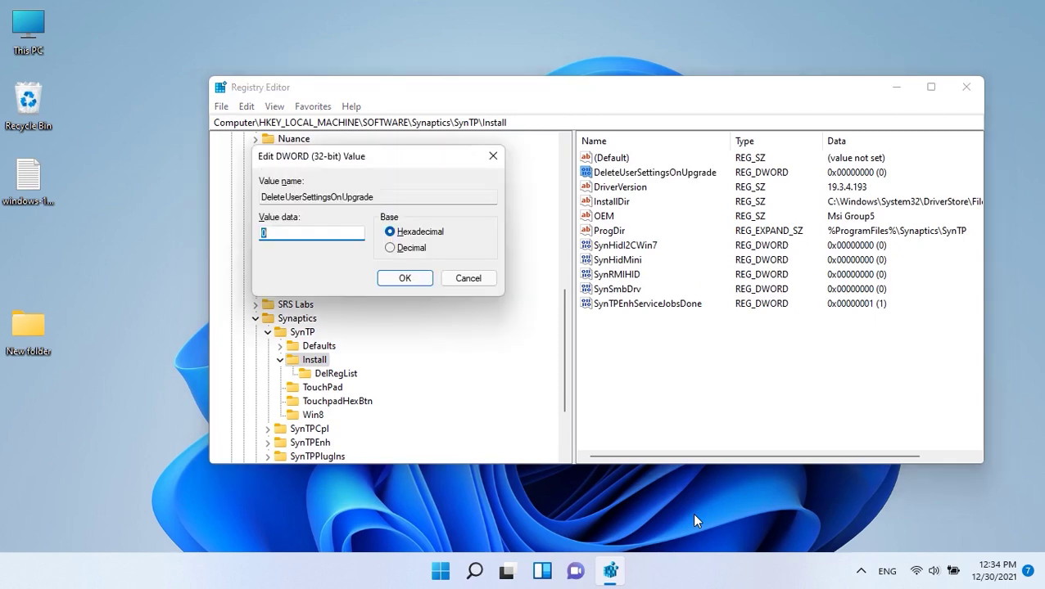
key(Return)
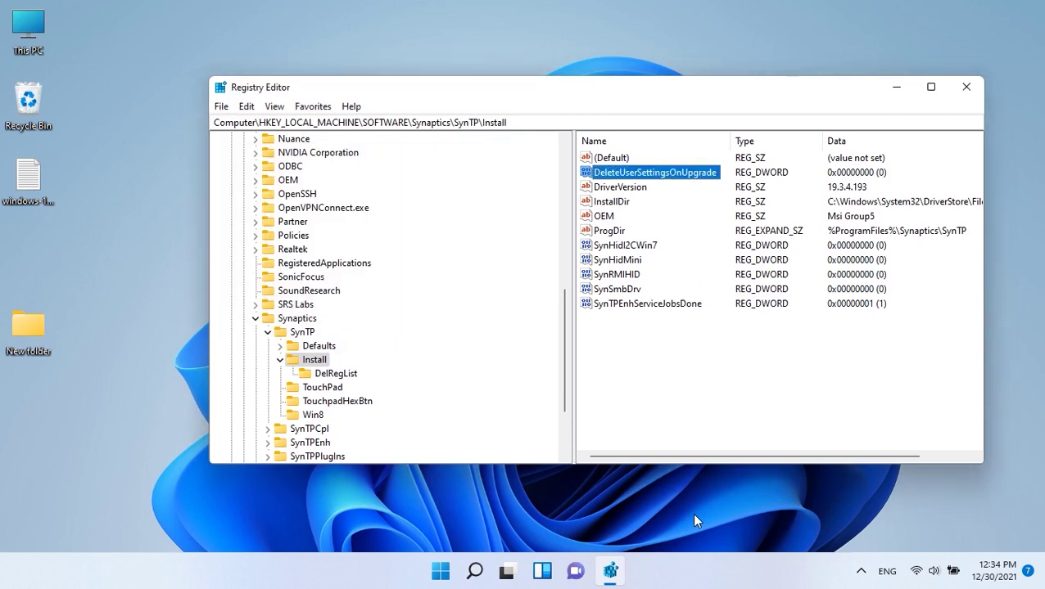
- Create a new DWORD value in the SynTP Install key
key(alt+d)
key(Tab)
key(Tab)
key(Tab)
key(Tab)
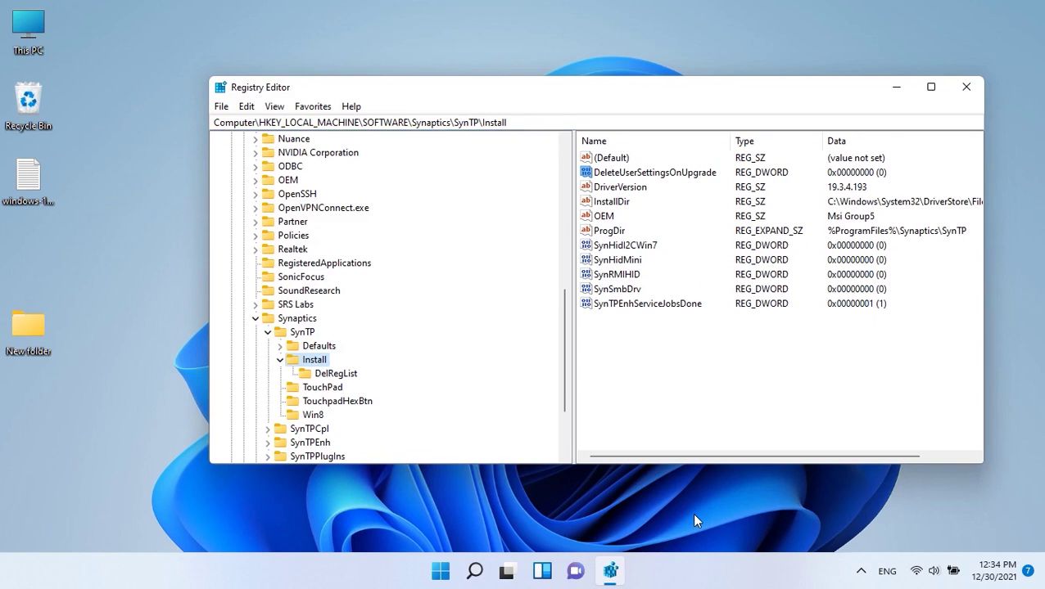
key(Down)
key(Down)
key(Up)
key(Up)
key(shift+F10)
key(Down)
key(Down)
key(Right)
key(Down)
key(Down)
key(Down)
key(Return)
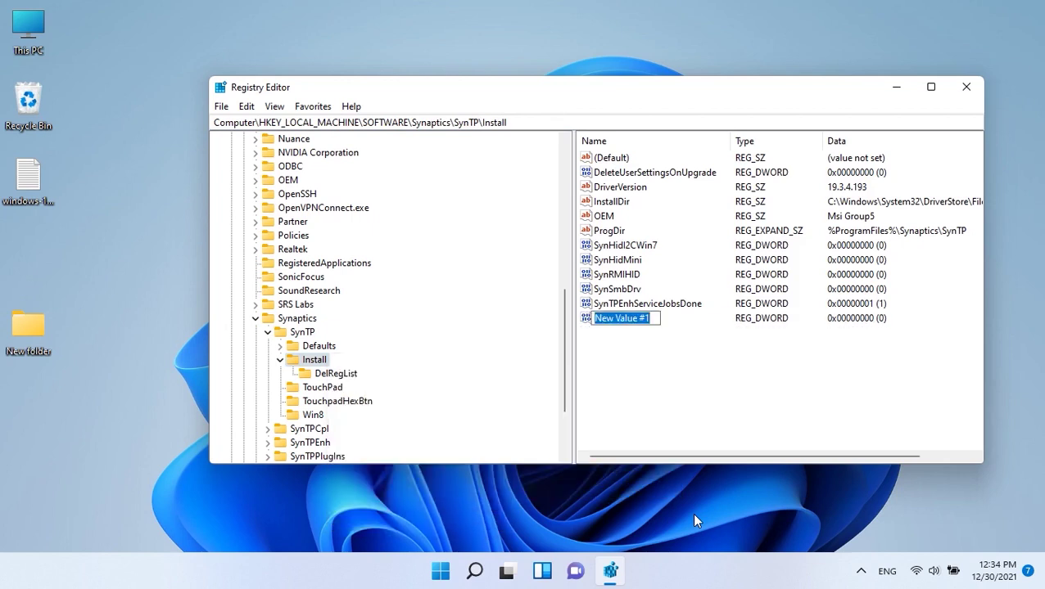
- Name the new DWORD value DeleteUerSettingsOnUpgrade
text(dE)
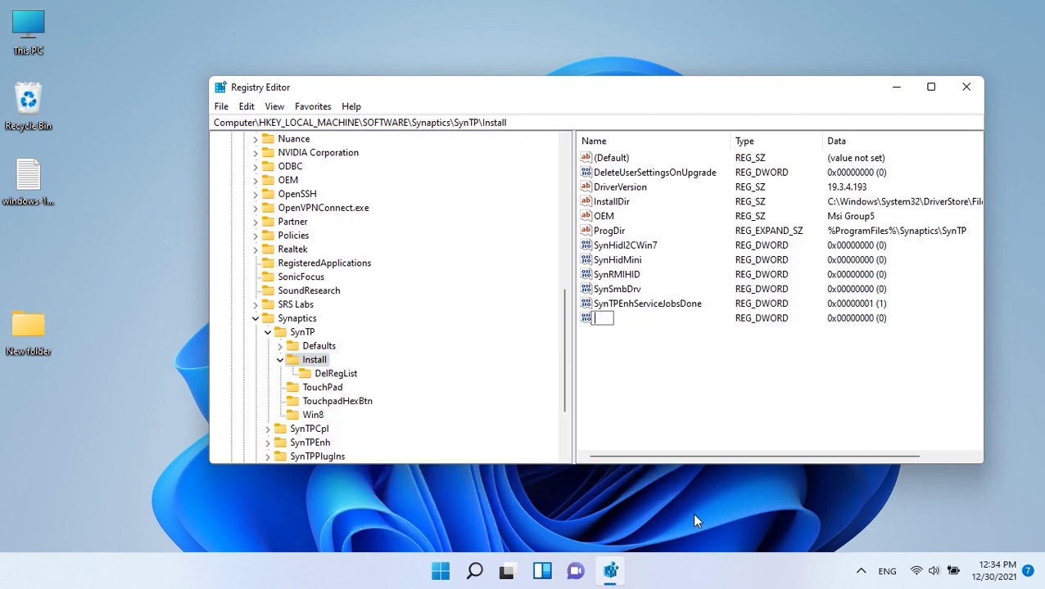
text(eleteUerDSettingsOn)
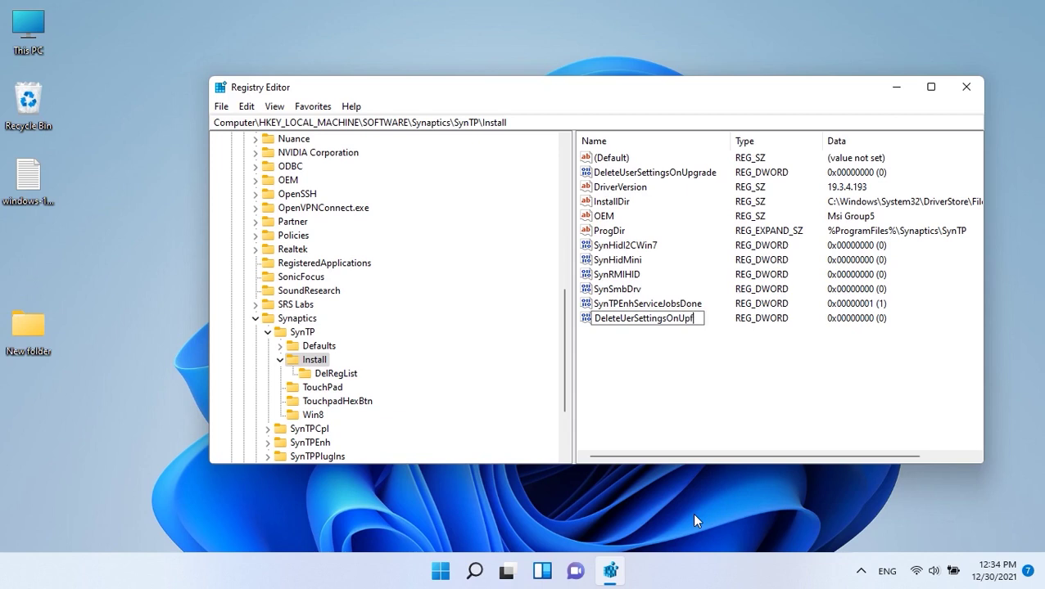
text(Upgrade)
key(Return)
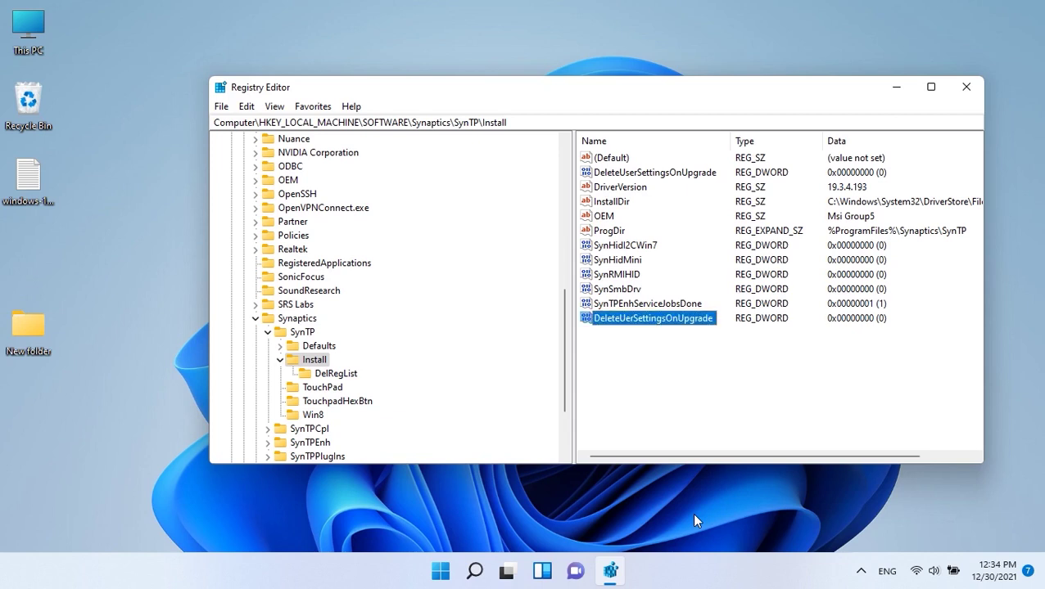
- Try to rename the new DWORD value to DeleteUserSettingsOnUpgrade, and permanently delete that new value
key(F2)
key(End)
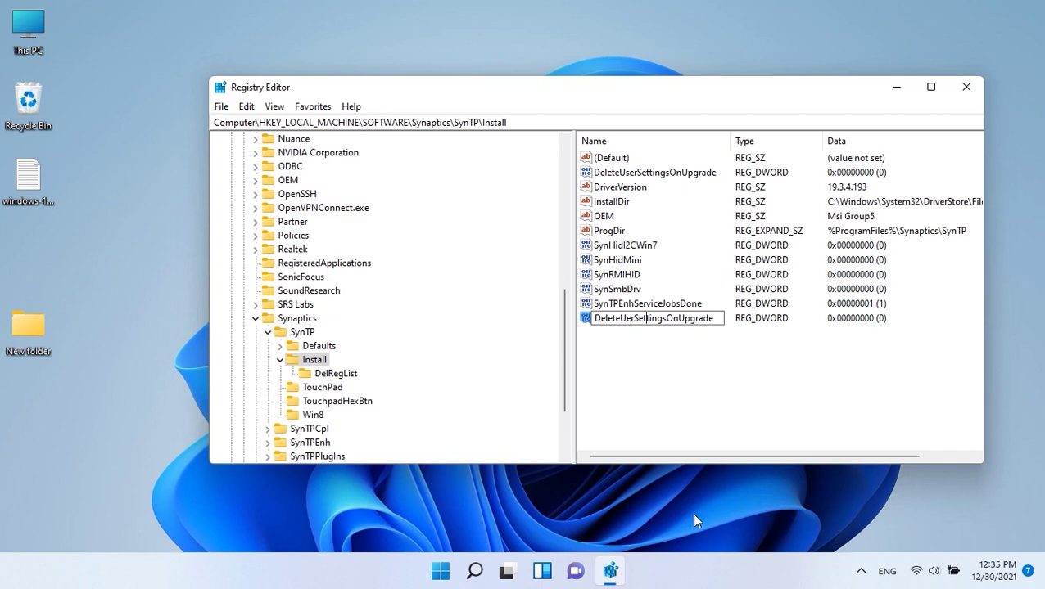
text(s)
key(Return)
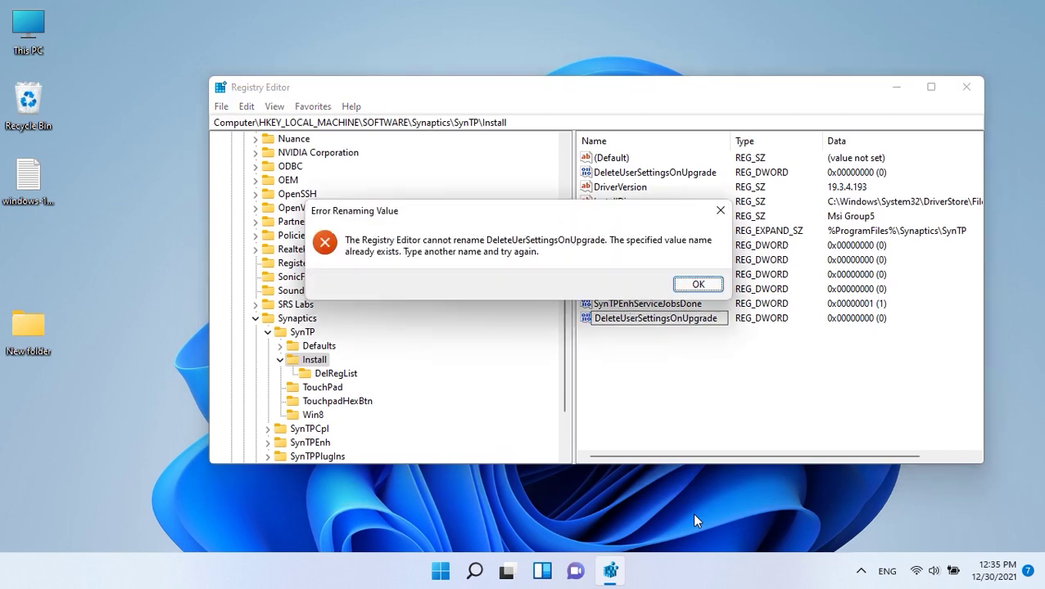
key(Return)
key(Delete)
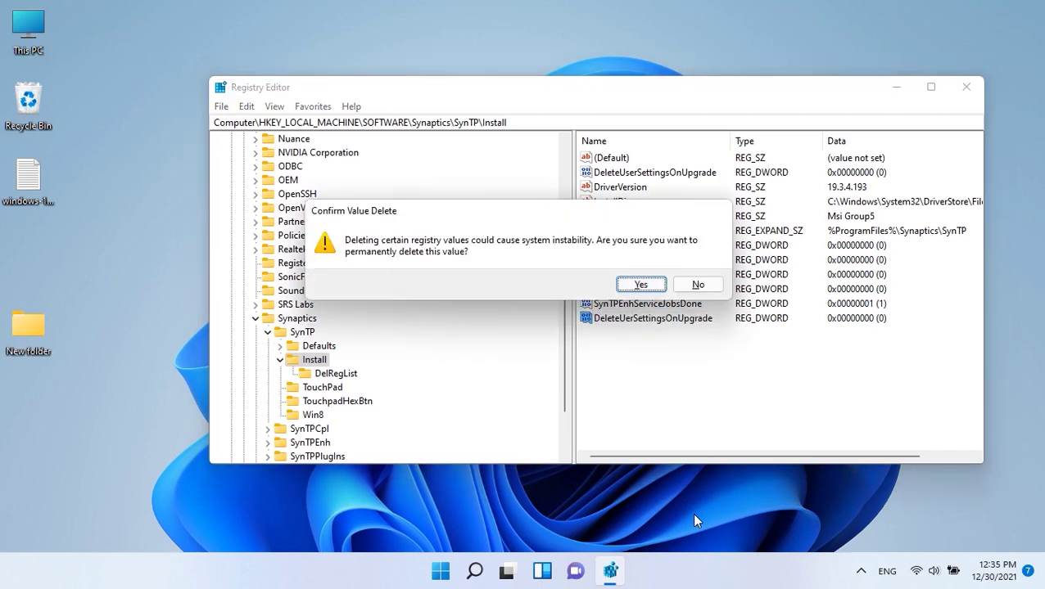
key(Return)
- Reopen the original DeleteUserSettingsOnUpgrade value, accept its data and close Registry Editor
key(Up)
key(Up)
key(Up)
key(Up)
key(Up)
key(Up)
key(Up)
key(Up)
key(Up)
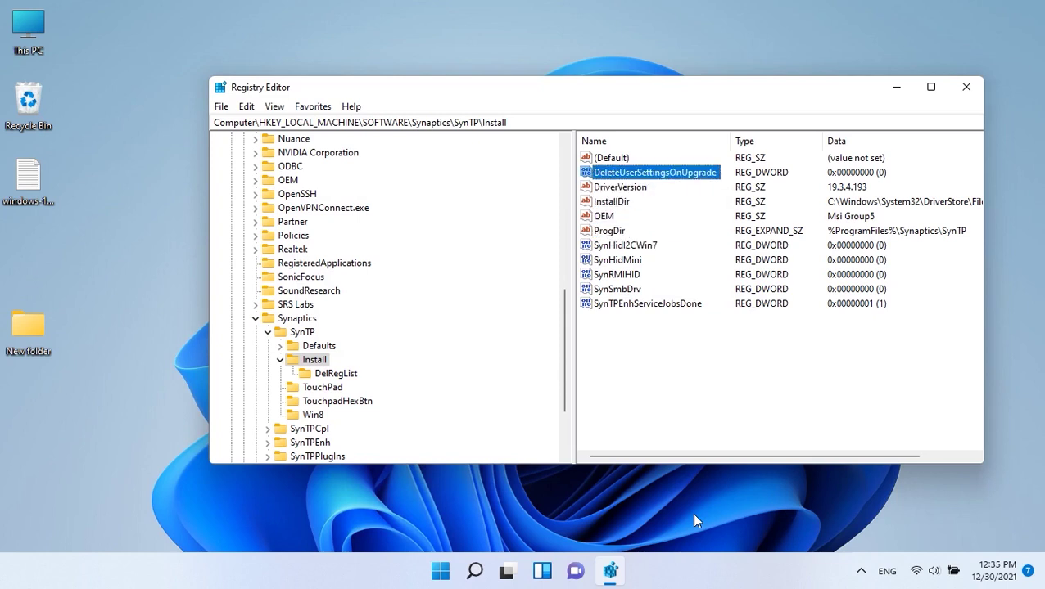
key(Return)
key(Return)
key(alt+F4)
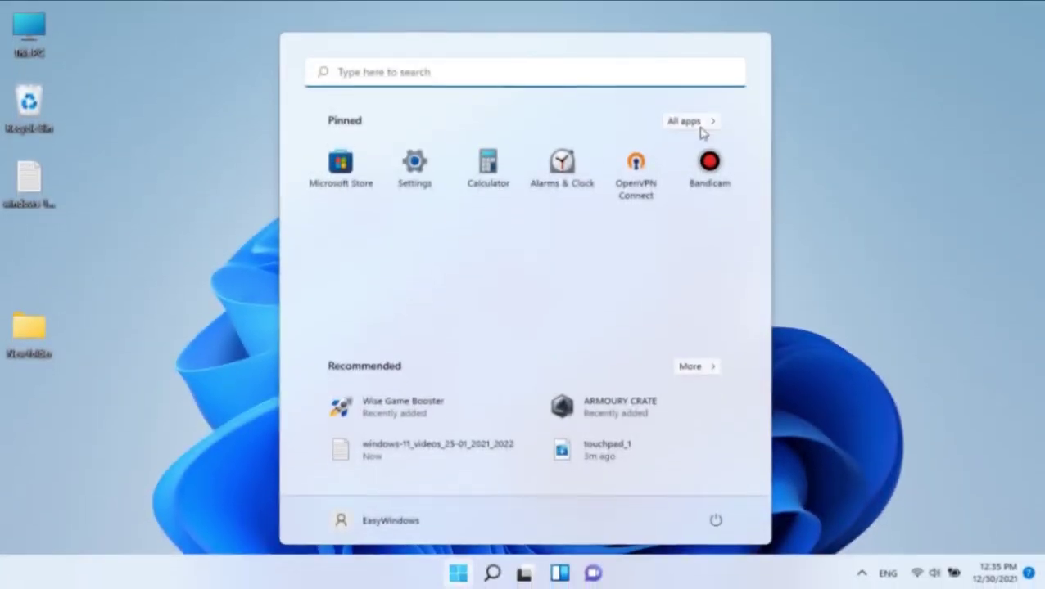
- Reopen Registry Editor and collapse the expanded keys, including the whole HKEY_LOCAL_MACHINE hive
text(re)
key(Return)
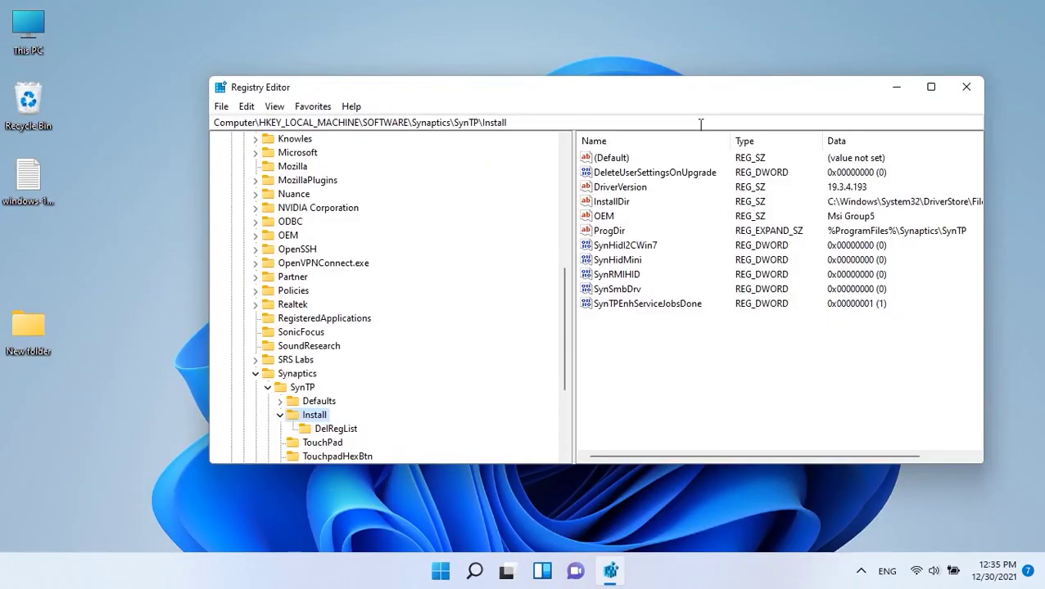
key(BackSpace)
key(Left)
key(Left)
key(Left)
key(Up)
key(Up)
key(Up)
key(Up)
key(Up)
key(Up)
key(Up)
key(Up)
key(Up)
key(Up)
key(Up)
key(Up)
key(Up)
key(Up)
key(Up)
key(Up)
key(Up)
key(Up)
key(Up)
key(Up)
key(Up)
key(Down)
key(Down)
key(Down)
key(Down)
key(Down)
key(Down)
key(Down)
key(Left)
key(Up)
key(Up)
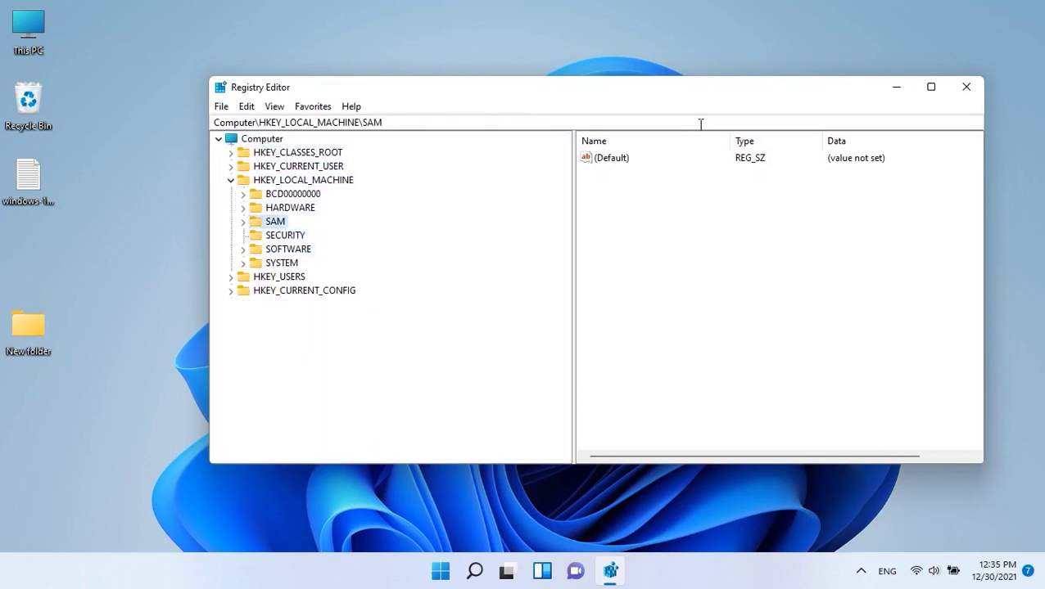
key(Up)
key(Up)
key(Up)
key(Left)
key(Left)
- Expand the HKEY_LOCAL_MACHINE hive and its SOFTWARE key
key(Down)
key(Down)
key(Down)
key(Down)
key(Right)
key(Left)
key(Up)
key(Right)
key(Down)
key(Down)
key(Down)
key(Down)
key(Down)
key(Right)
- Find the Microsoft key under SOFTWARE and expand its subkeys
key(Down)
key(Down)
key(Down)
key(Down)
key(Down)
key(Down)
key(Down)
key(Down)
key(Down)
key(Down)
key(Down)
key(Down)
key(Down)
key(Down)
key(Down)
key(Down)
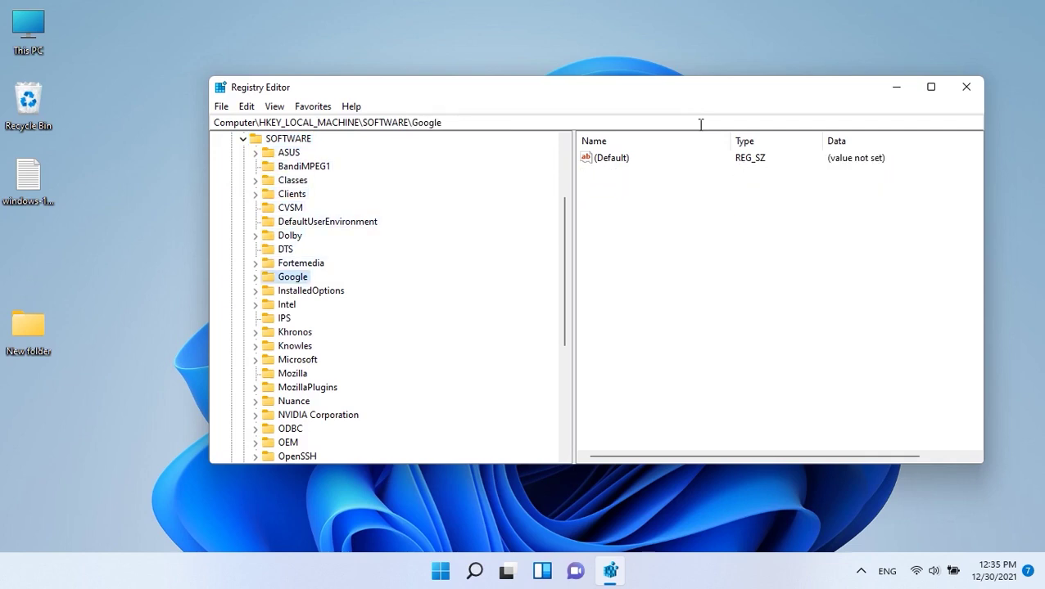
key(Right)
- Go through the Microsoft key's subkeys in order from .NETFramework as far as MediaPlayer
key(Down)
key(Down)
key(Down)
key(Down)
key(Down)
key(Down)
key(Down)
key(Down)
key(Down)
key(Down)
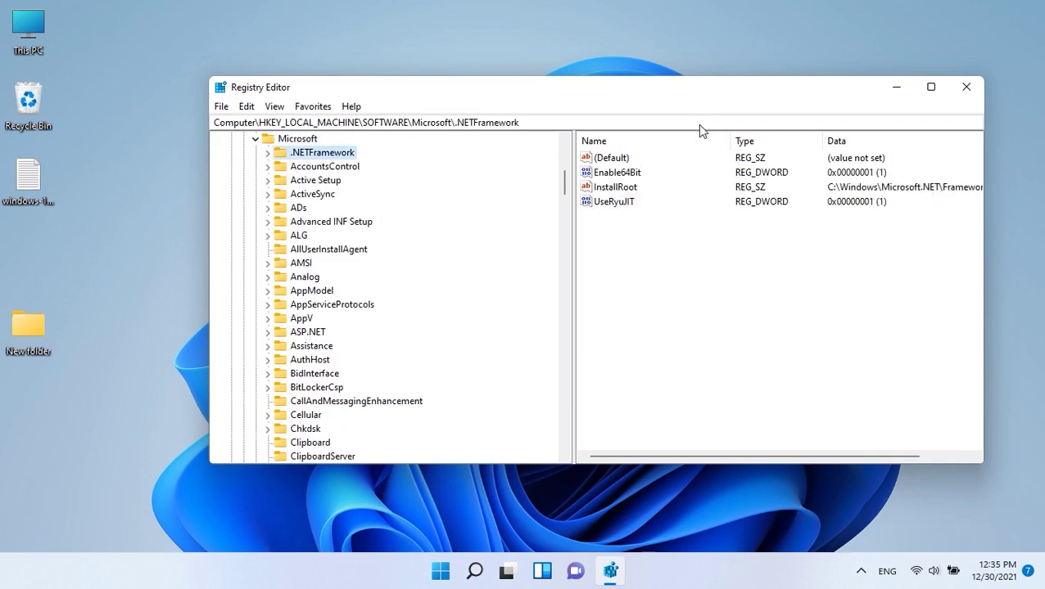
key(Down)
key(Down)
key(Down)
key(Down)
key(Down)
key(Down)
key(Down)
key(Down)
key(Down)
key(Down)
key(Down)
key(Down)
key(Down)
key(Down)
key(Down)
key(Down)
key(Down)
key(Down)
key(Down)
key(Down)
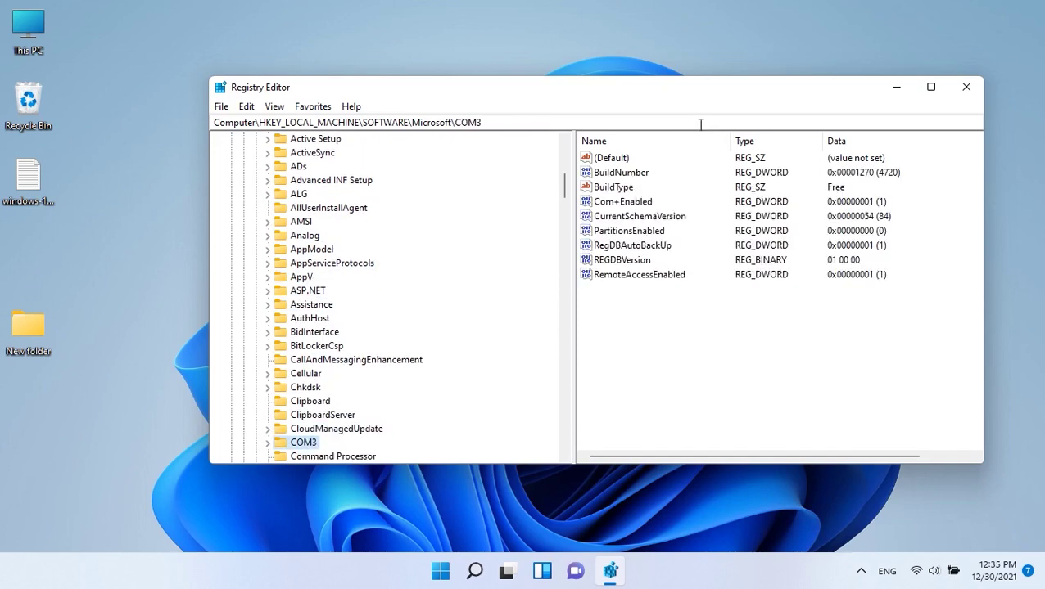
key(Down)
key(Down)
key(Down)
key(Down)
key(Down)
key(Down)
key(Down)
key(Down)
key(Down)
key(Down)
key(Down)
key(Down)
key(Down)
key(Down)
key(Down)
key(Down)
key(Down)
key(Down)
key(Down)
key(Down)
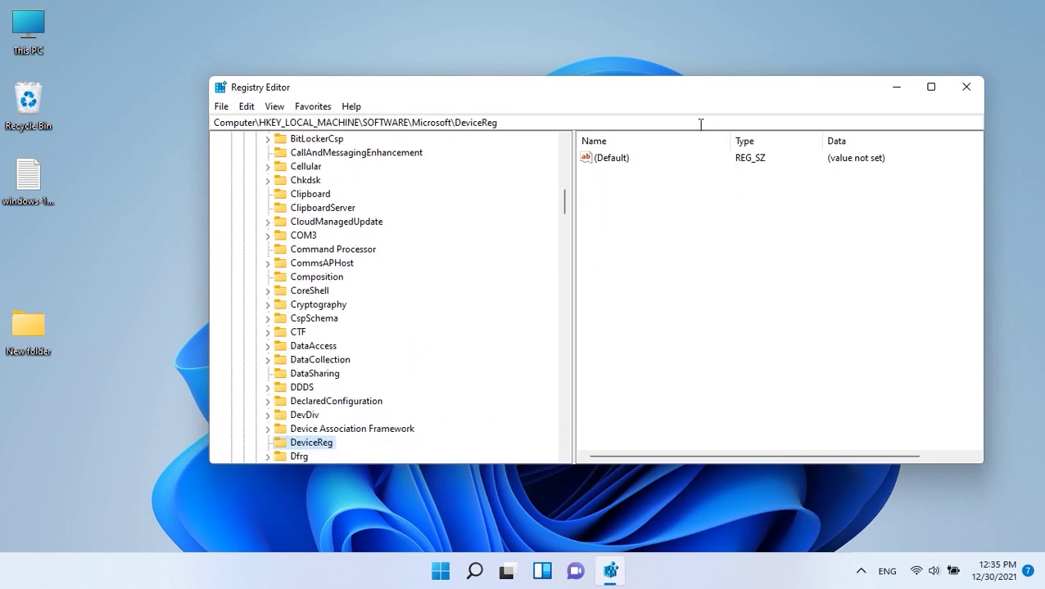
key(Down)
key(Down)
key(Down)
key(Down)
key(Down)
key(Down)
key(Down)
key(Down)
key(Down)
key(Down)
key(Down)
key(Down)
key(Down)
key(Down)
key(Down)
key(Down)
key(Down)
key(Down)
key(Down)
key(Down)
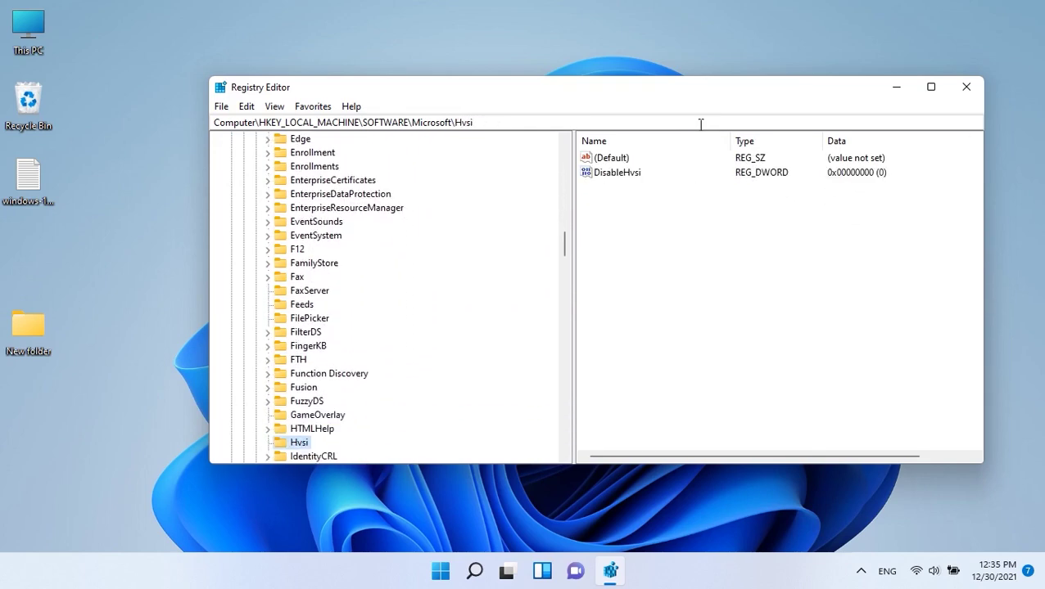
key(Down)
key(Down)
key(Down)
key(Down)
key(Down)
key(Down)
key(Down)
key(Down)
key(Down)
key(Down)
key(Down)
key(Down)
key(Down)
key(Down)
key(Down)
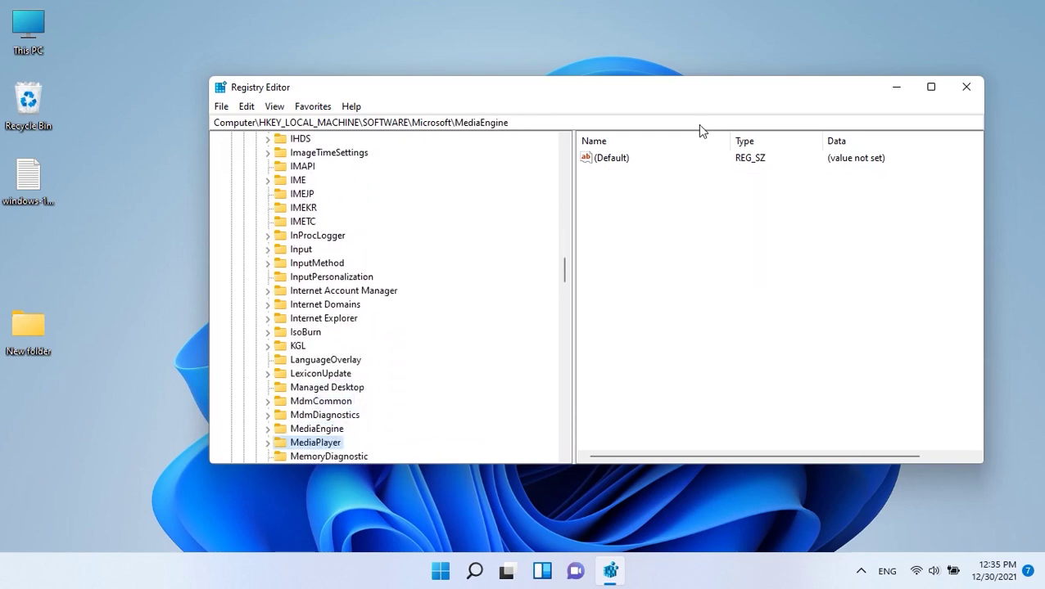
- Continue down the Microsoft key's subkeys from MediaPlayer to locate the Windows key
key(Down)
key(Down)
key(Down)
key(Down)
key(Down)
key(Down)
key(Down)
key(Down)
key(Down)
key(Down)
key(Down)
key(Down)
key(Down)
key(Down)
key(Down)
key(Down)
key(Down)
key(Down)
key(Down)
key(Down)
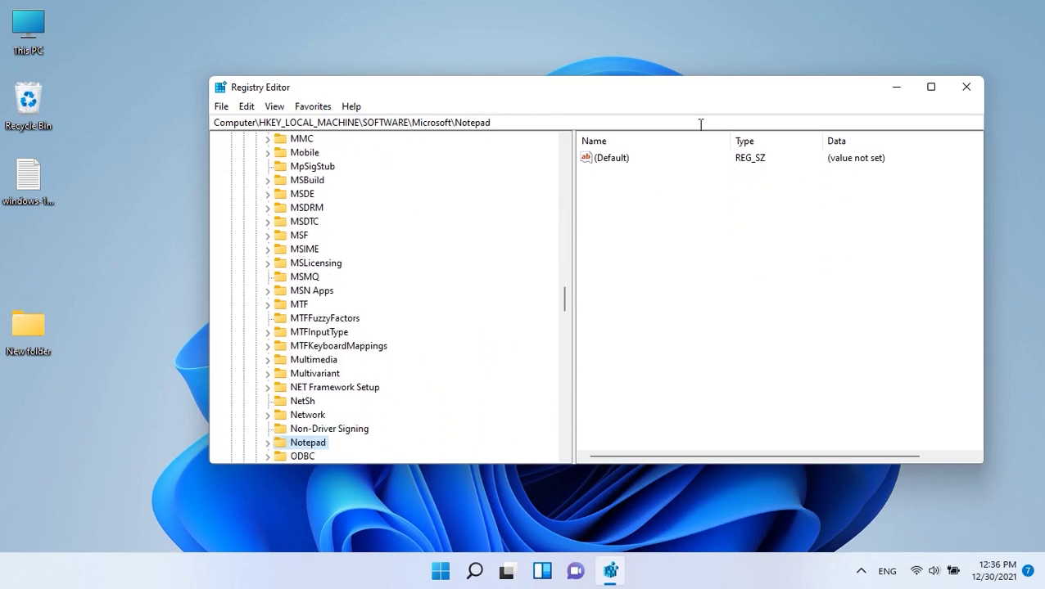
key(Down)
key(Down)
key(Down)
key(Down)
key(Down)
key(Down)
key(Down)
key(Down)
key(Down)
key(Down)
key(Down)
key(Down)
key(Down)
key(Down)
key(Down)
key(Down)
key(Down)
key(Down)
key(Down)
key(Down)
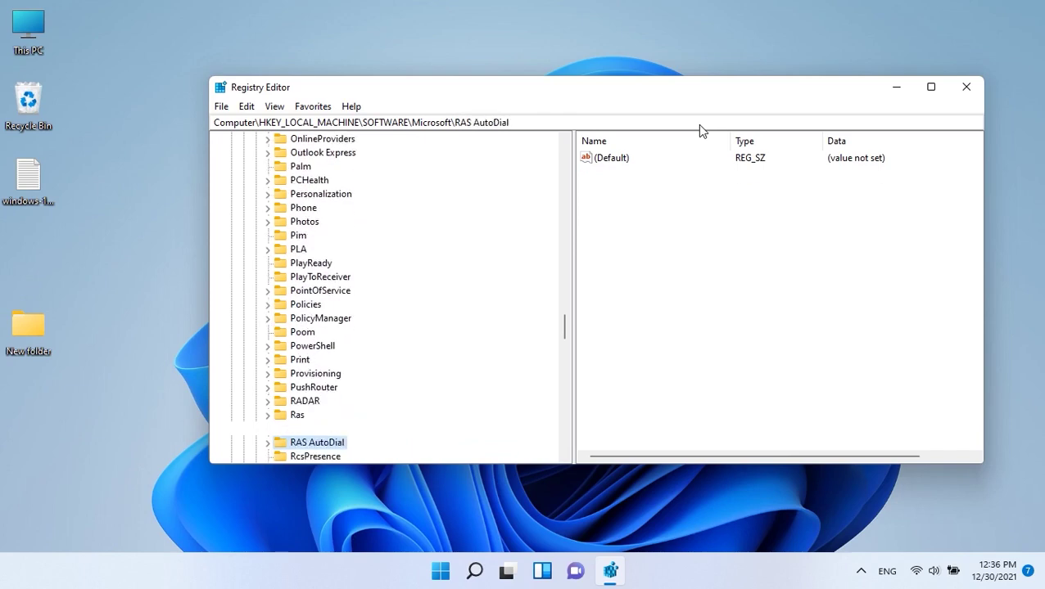
key(Down)
key(Down)
key(Down)
key(Down)
key(Down)
key(Down)
key(Down)
key(Down)
key(Down)
key(Down)
key(Down)
key(Down)
key(Down)
key(Down)
key(Down)
key(Down)
key(Down)
key(Down)
key(Down)
key(Down)
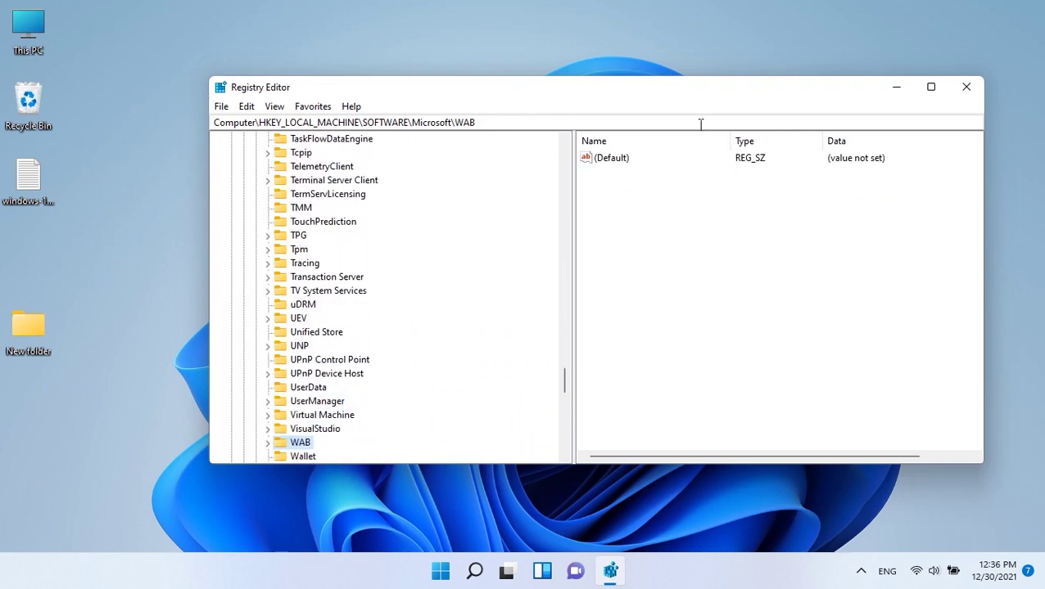
key(Down)
key(Down)
key(Down)
key(Down)
key(Down)
key(Down)
key(Down)
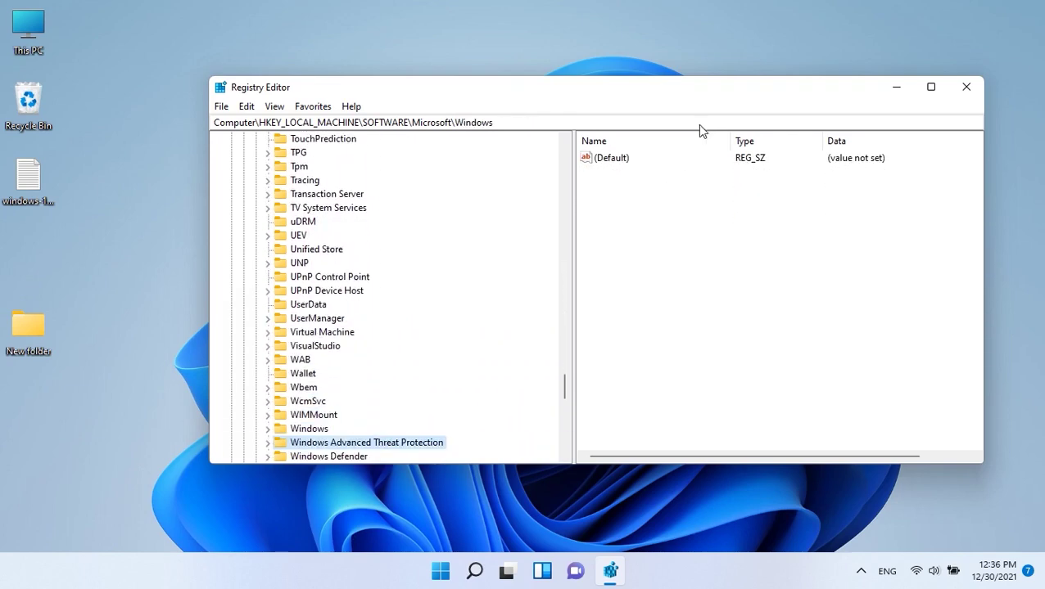
- Expand the Windows key under Microsoft and its CurrentVersion subkey
key(Up)
key(Up)
key(Up)
key(Right)
key(Down)
key(Down)
key(Down)
key(Down)
key(Down)
key(Right)
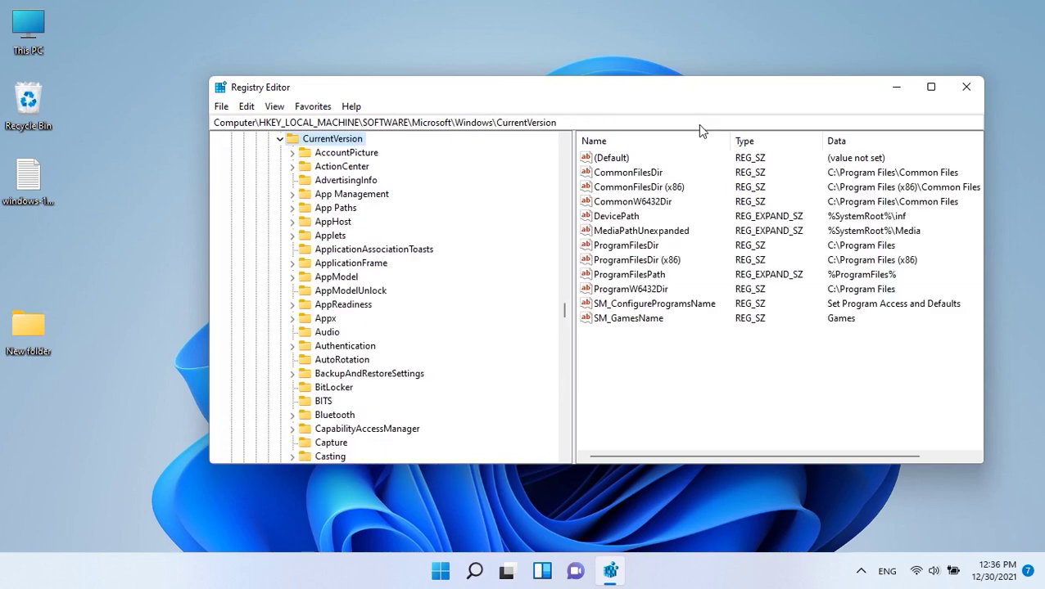
- Go down the CurrentVersion subkeys to find the Policies key and expand it
key(Down)
key(Down)
key(Down)
key(Down)
key(Down)
key(Down)
key(Down)
key(Down)
key(Down)
key(Down)
key(Down)
key(Down)
key(Down)
key(Down)
key(Down)
key(Down)
key(Down)
key(Down)
key(Down)
key(Down)
key(Down)
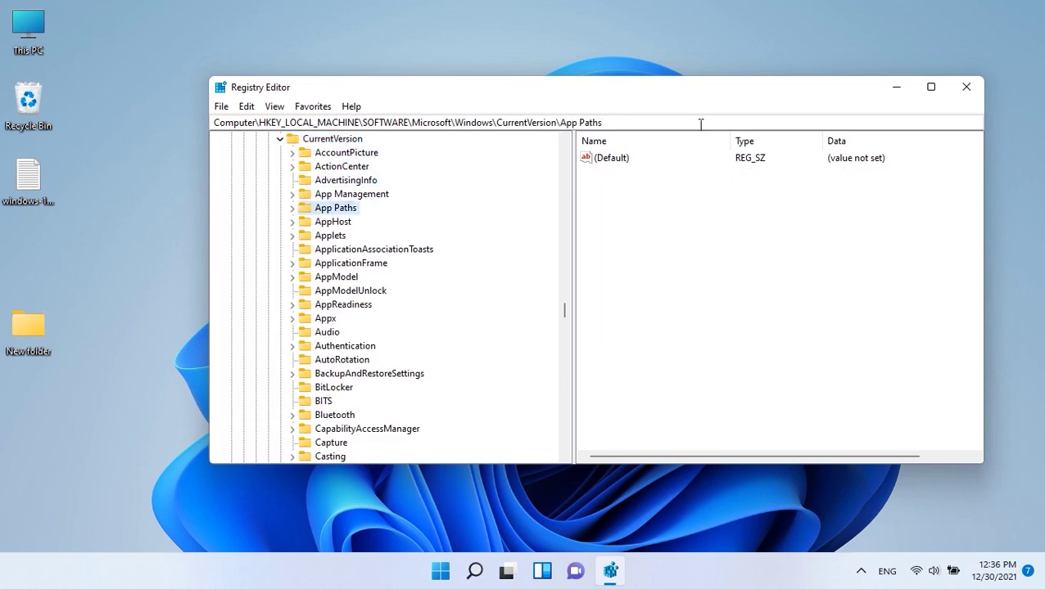
key(Down)
key(Down)
key(Down)
key(Down)
key(Down)
key(Down)
key(Down)
key(Down)
key(Down)
key(Down)
key(Down)
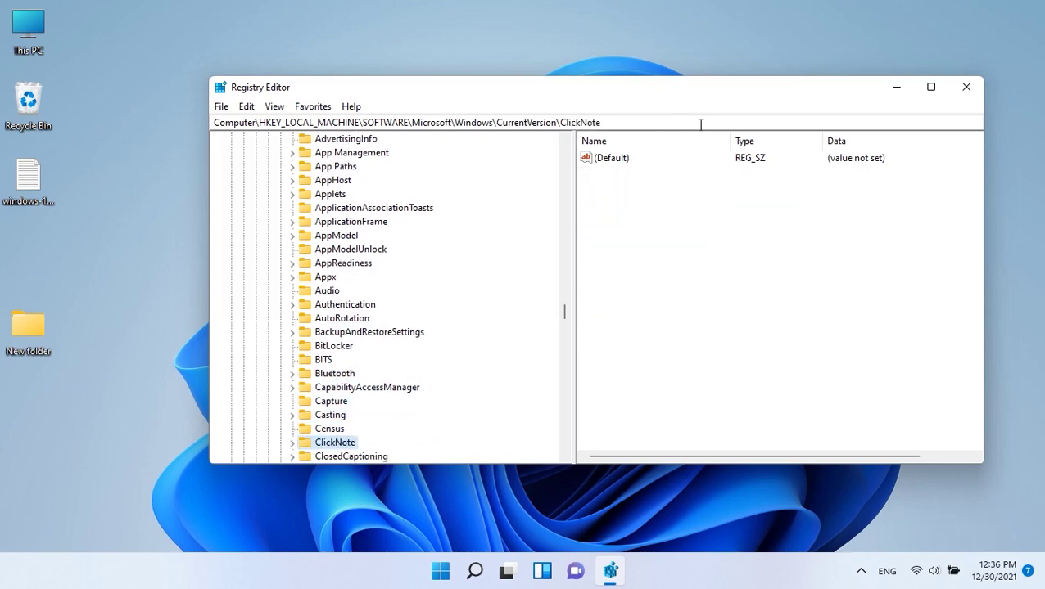
key(Down)
key(Down)
key(Down)
key(Down)
key(Down)
key(Down)
key(Down)
key(Down)
key(Down)
key(Down)
key(Down)
key(Down)
key(Down)
key(Down)
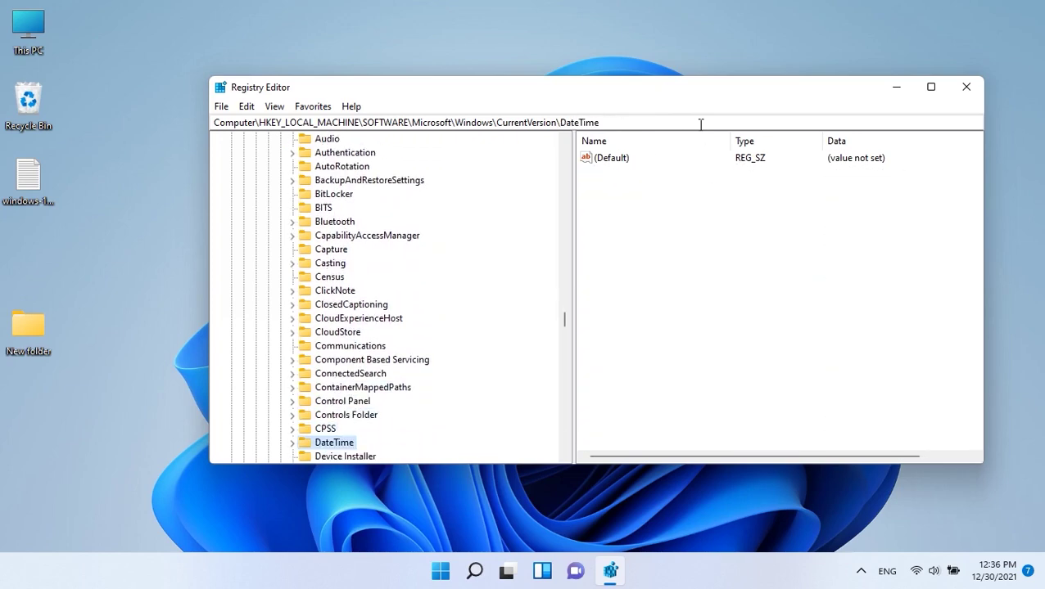
key(Down)
key(Down)
key(Down)
key(Down)
key(Down)
key(Down)
key(Down)
key(Down)
key(Down)
key(Down)
key(Down)
key(Down)
key(Down)
key(Down)
key(Down)
key(Down)
key(Down)
key(Down)
key(Down)
key(Down)
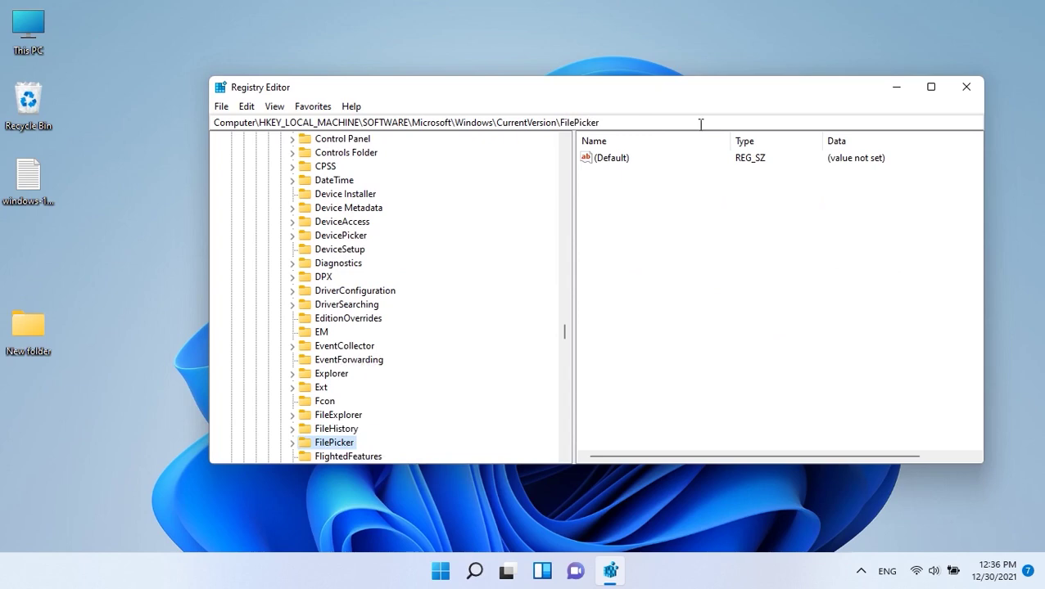
key(Down)
key(Down)
key(Down)
key(Down)
key(Down)
key(Down)
key(Down)
key(Down)
key(Down)
key(Down)
key(Down)
key(Down)
key(Down)
key(Down)
key(Down)
key(Down)
key(Down)
key(Down)
key(Down)
key(Down)
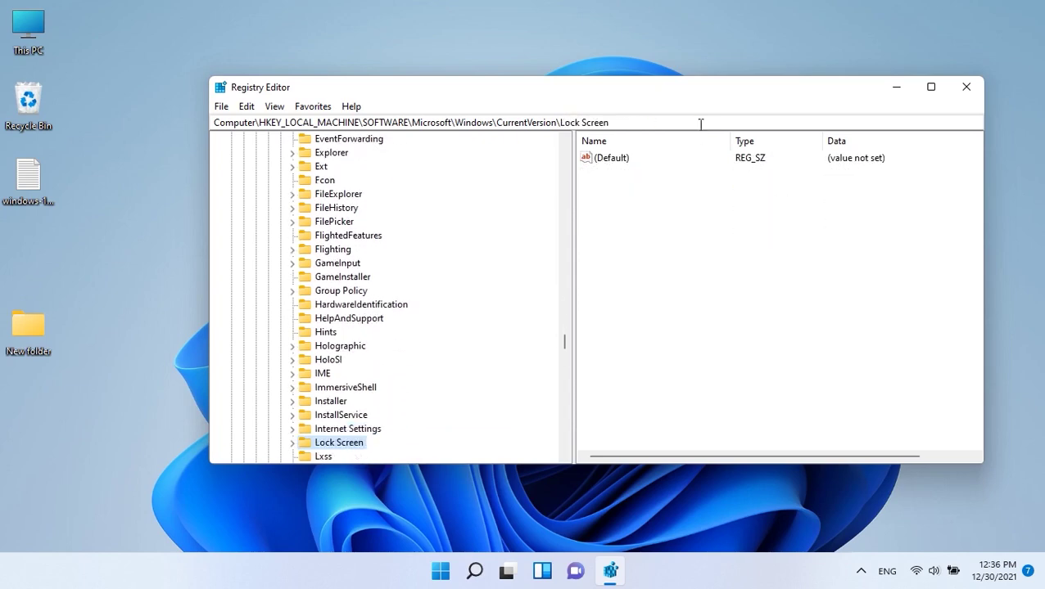
key(Down)
key(Down)
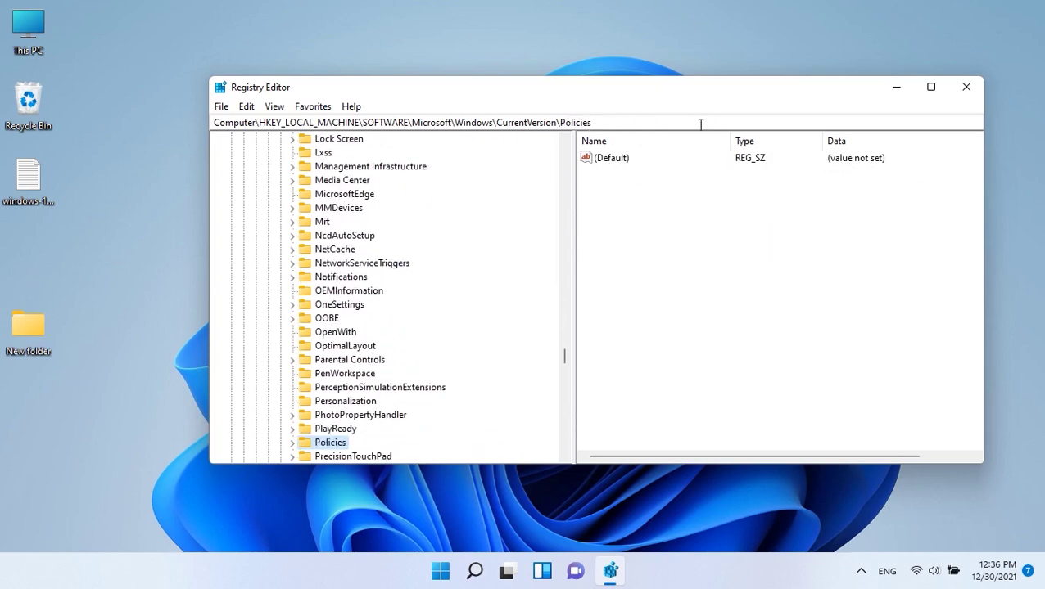
key(Right)
- Select the System key under Policies and expand it
key(Down)
key(Down)
key(Down)
key(Down)
key(Down)
key(Down)
key(Down)
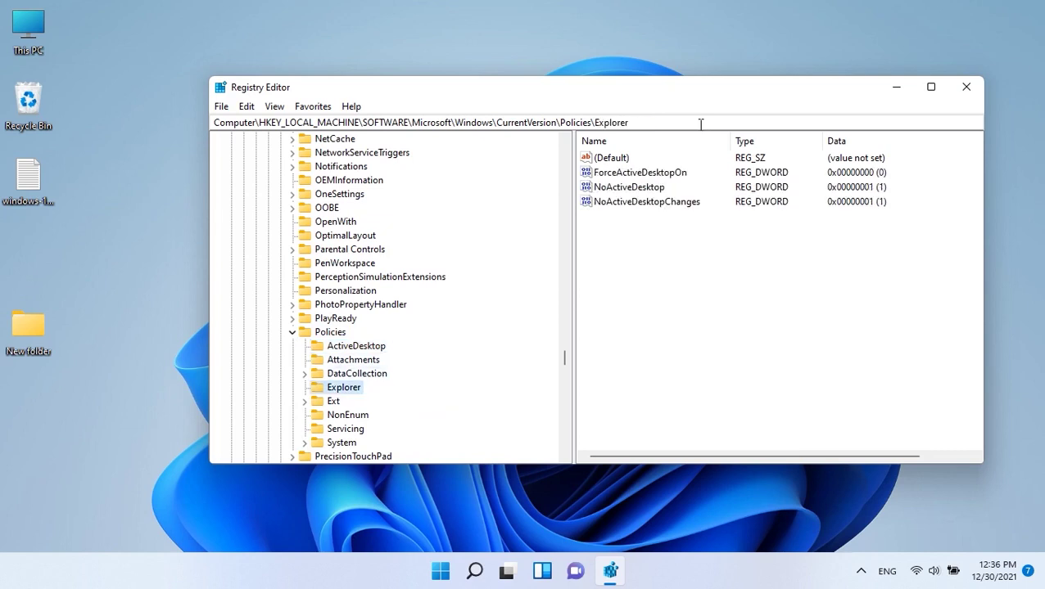
key(Down)
key(Right)
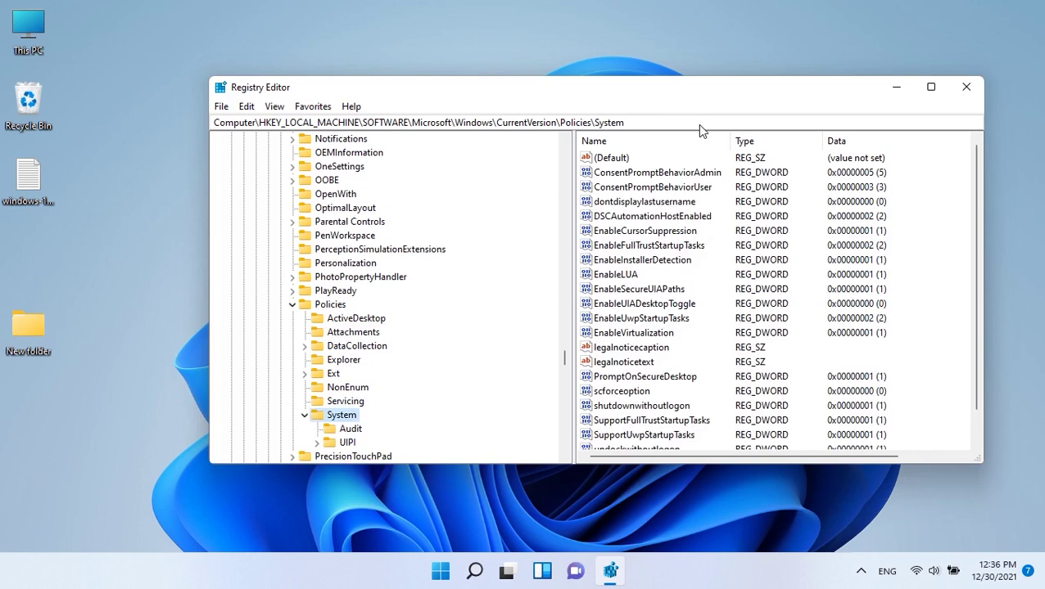
- Set the EnableCursorSuppression value in the System key to 1
key(Tab)
key(Tab)
key(shift+Tab)
key(Down)
key(Down)
key(Down)
key(Down)
key(Down)
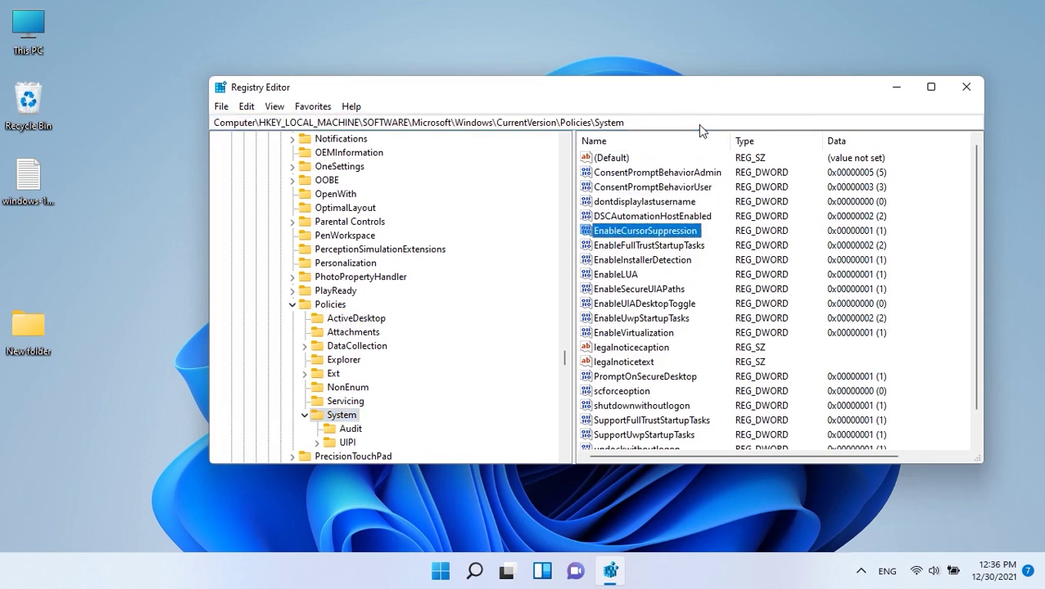
key(Return)
text(1)
key(Return)
- Try to create a DWORD (32-bit) value named EnableCursorSuppression in the System key, and delete the new value
key(Tab)
key(Tab)
key(Down)
key(Up)
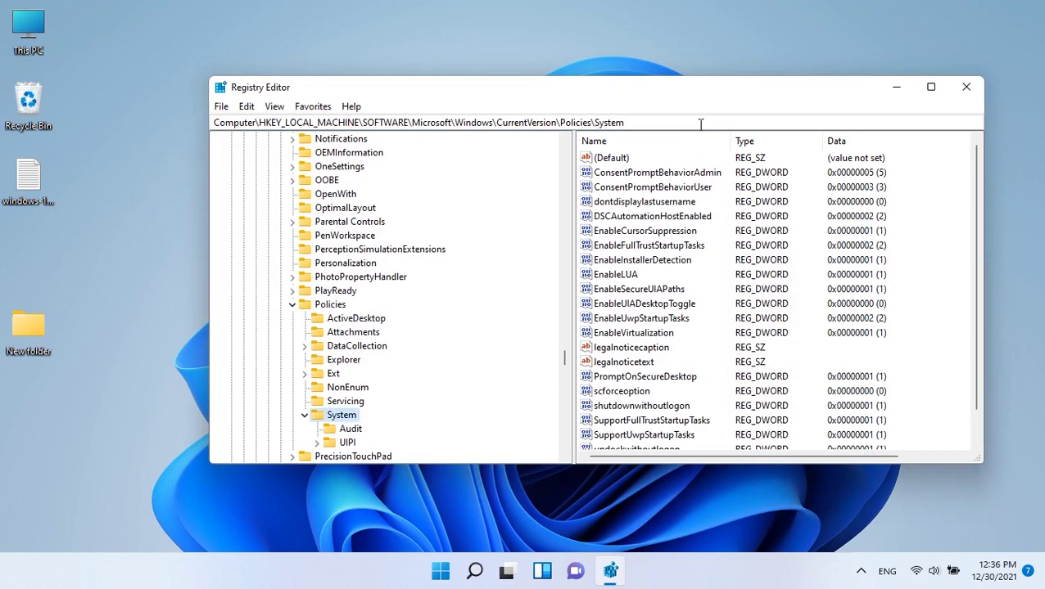
key(shift+F10)
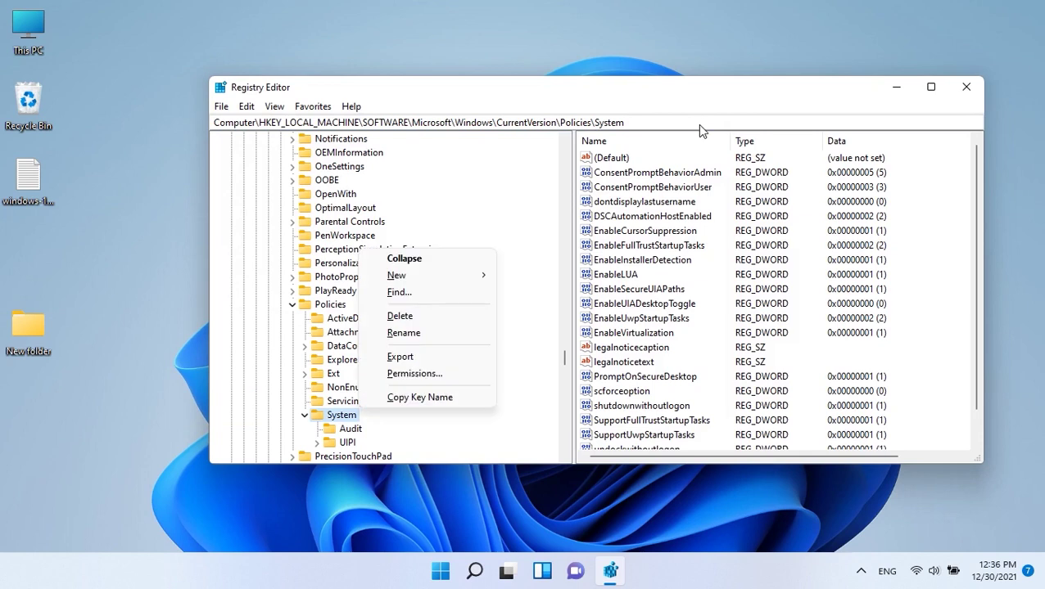
key(Down)
key(Right)
key(Down)
key(Down)
key(Down)
key(Return)
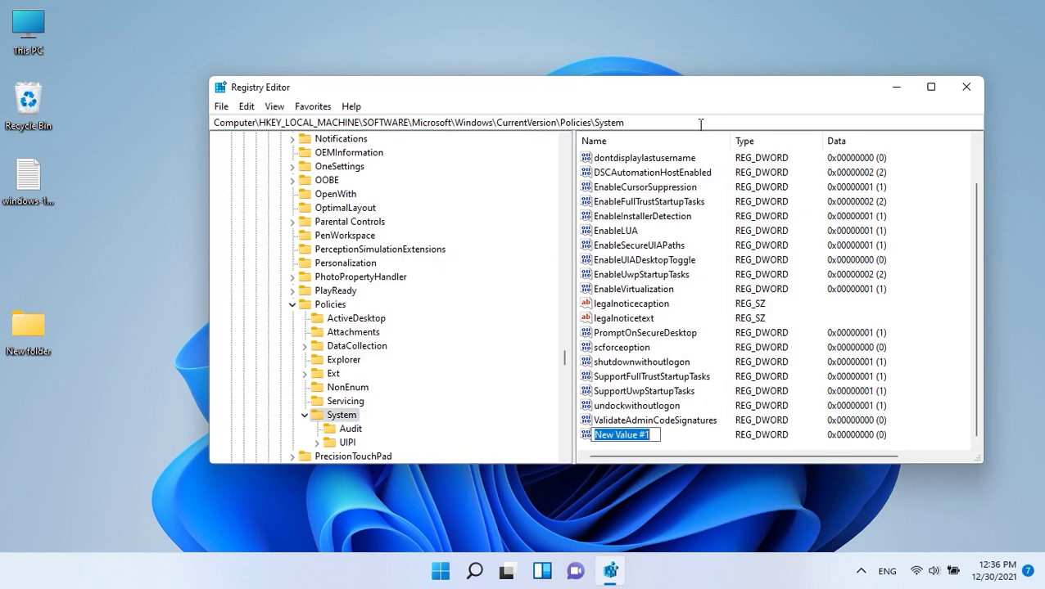
text(EnableCursorSuppression)
key(Return)
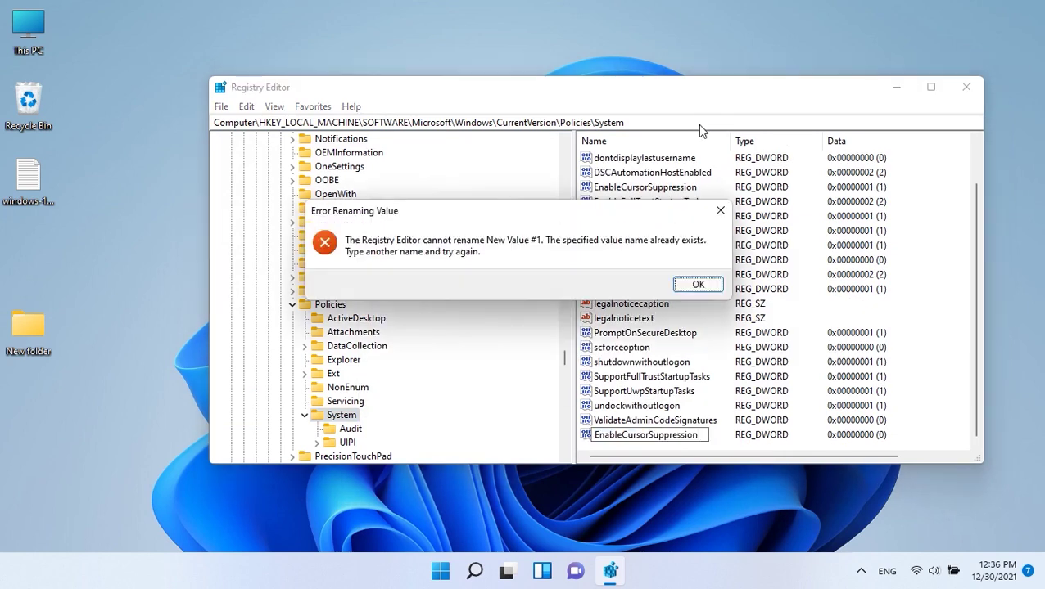
key(Return)
key(Delete)
key(Return)
- Set the existing EnableCursorSuppression value in the System key to 0
key(e)
key(Return)
text(0)
key(Return)
key(Return)
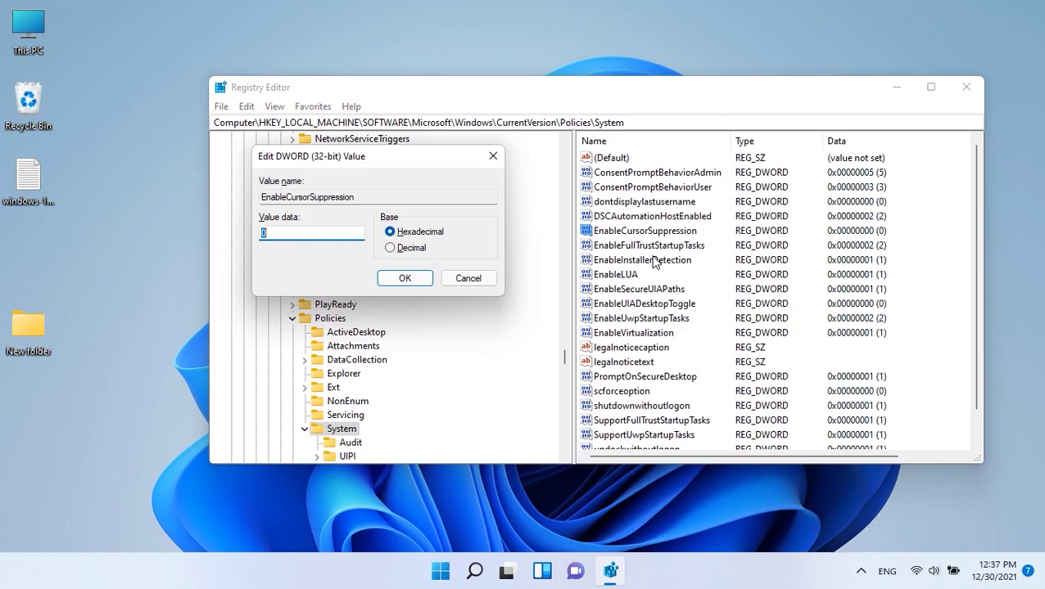
key(Return)
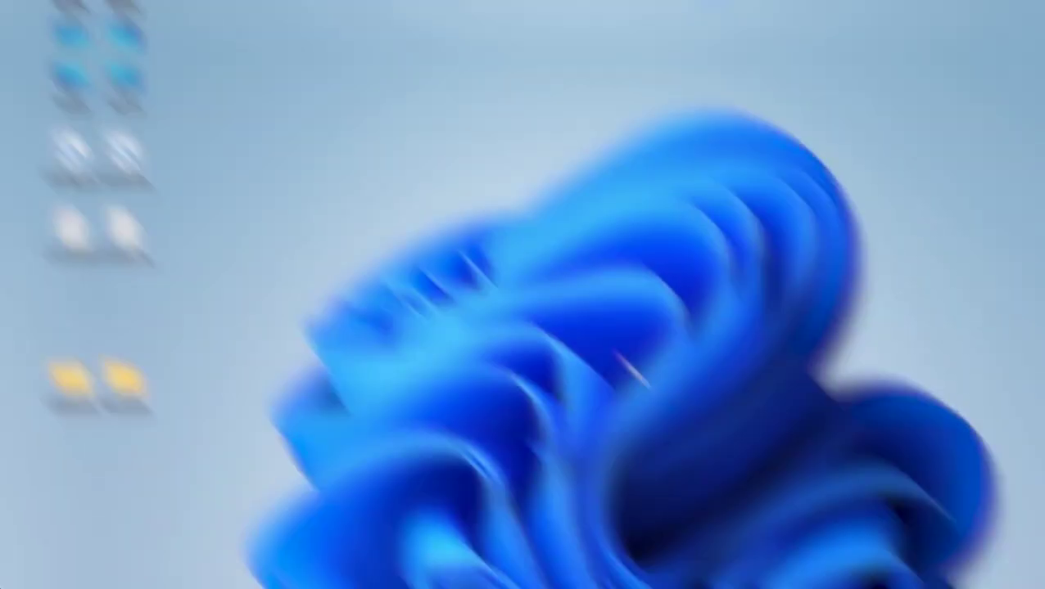
- Search Windows for cmd and open Command Prompt as administrator
key(super)
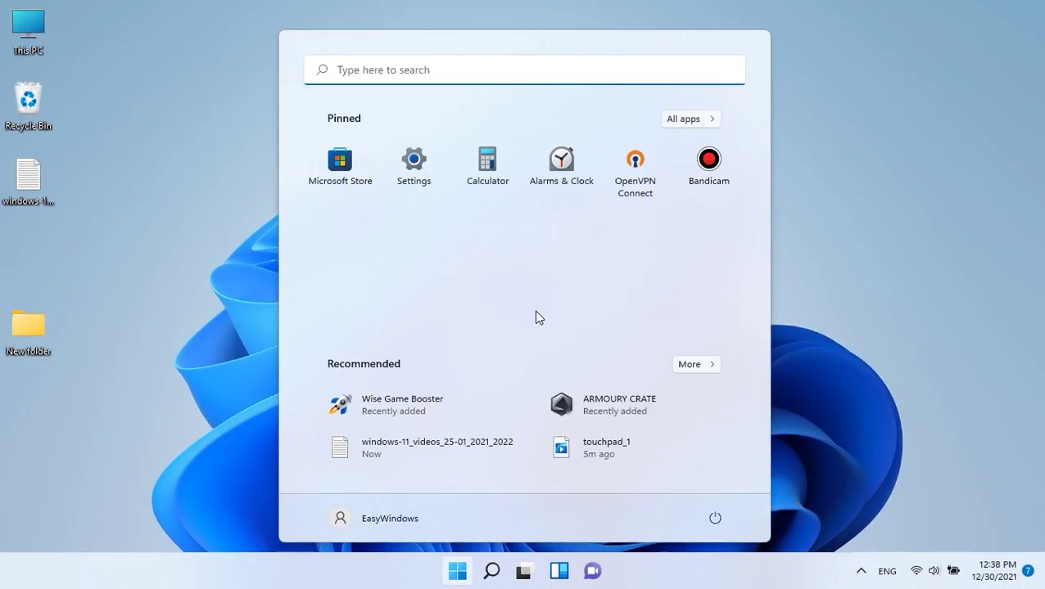
text(cmd)
key(Tab)
key(Tab)
key(Tab)
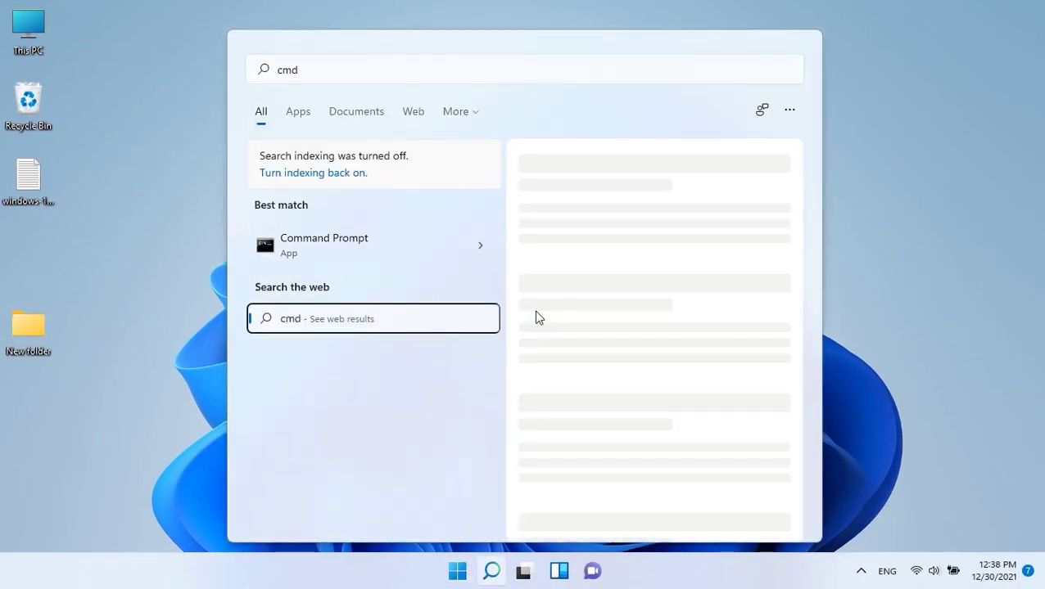
key(Tab)
key(Tab)
key(Tab)
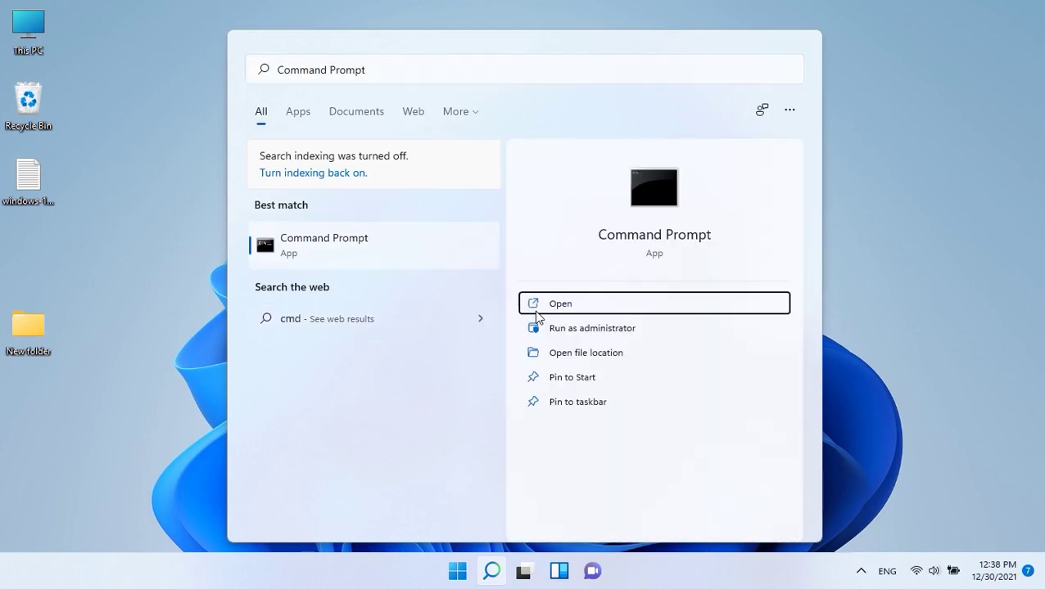
key(Tab)
key(Return)
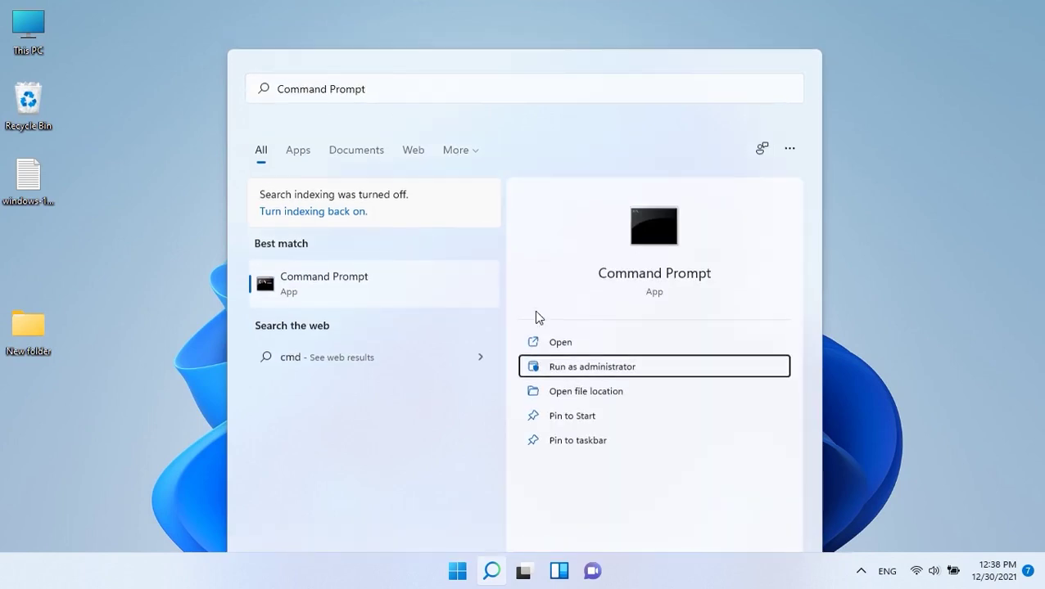
- Paste msdt.exe -id DeviceDiagnostic from the clipboard history into Command Prompt and run it
key(super+v)
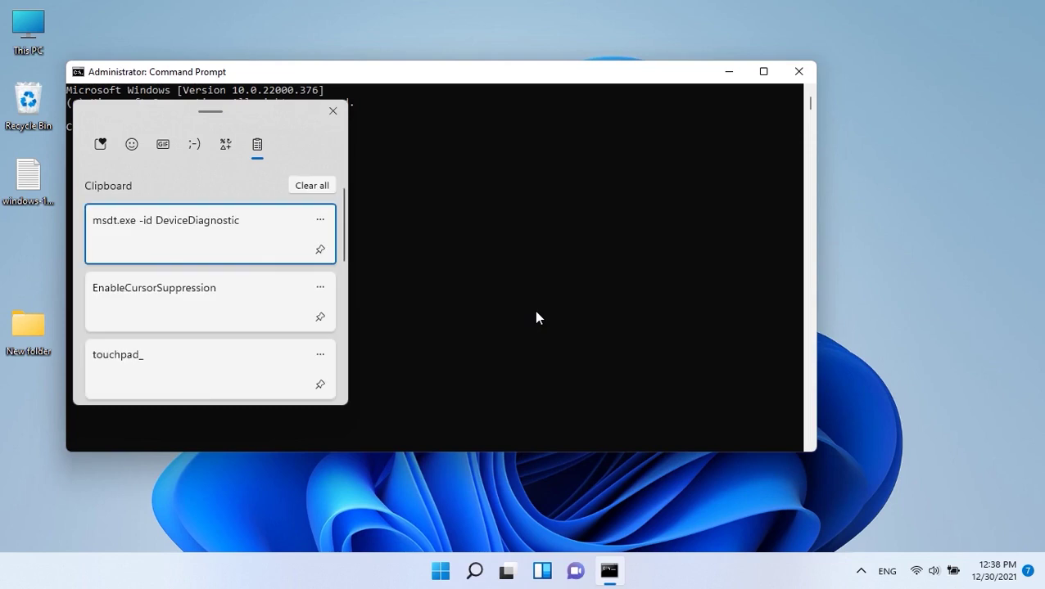
key(Return)
key(Return)
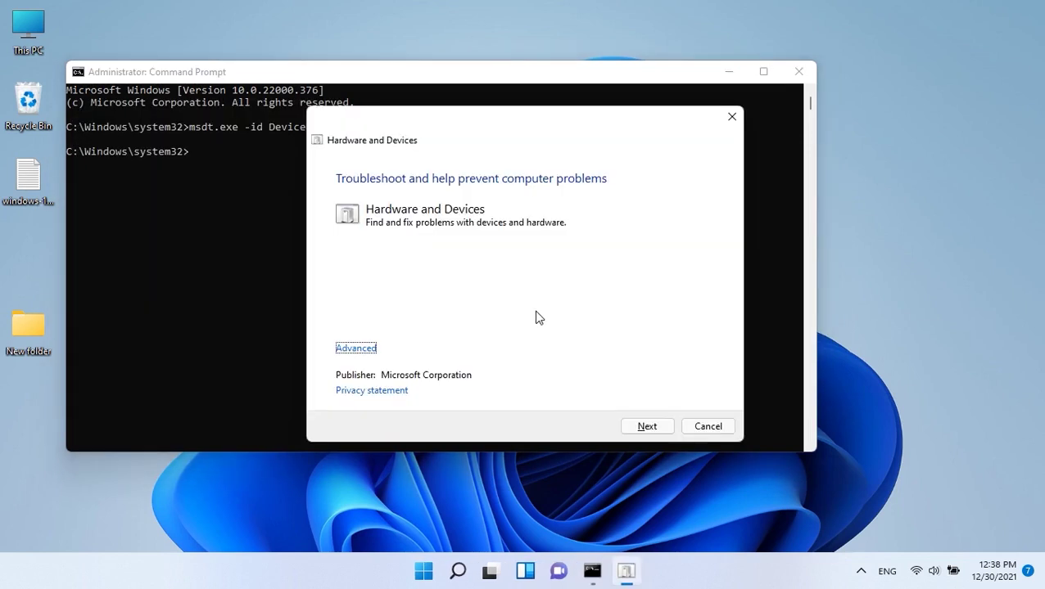
- Show the advanced options of the Hardware and Devices troubleshooter and start it with automatic repairs enabled
key(Return)
key(Tab)
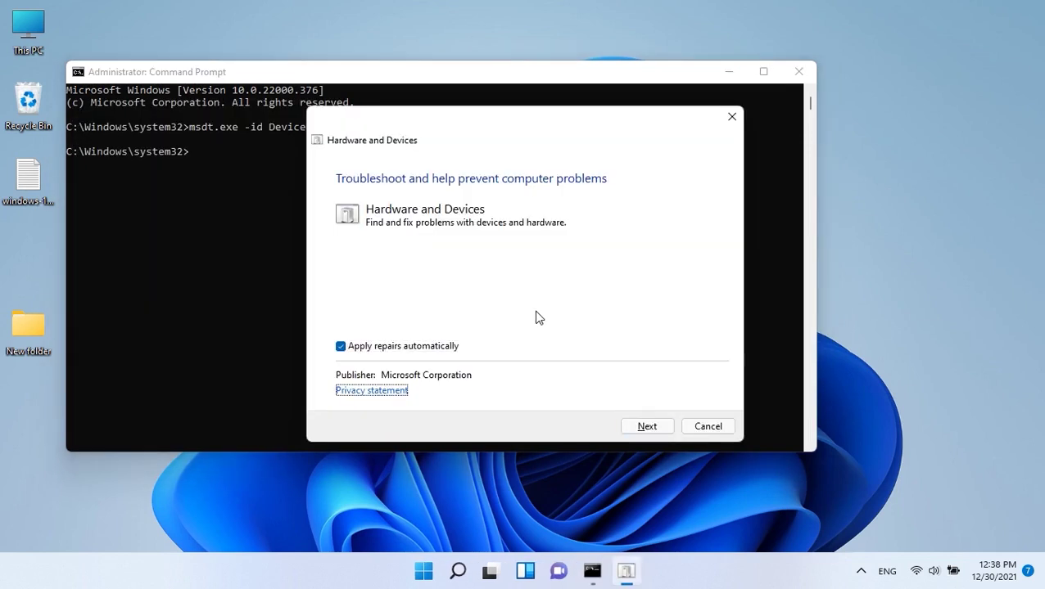
key(Tab)
key(Return)
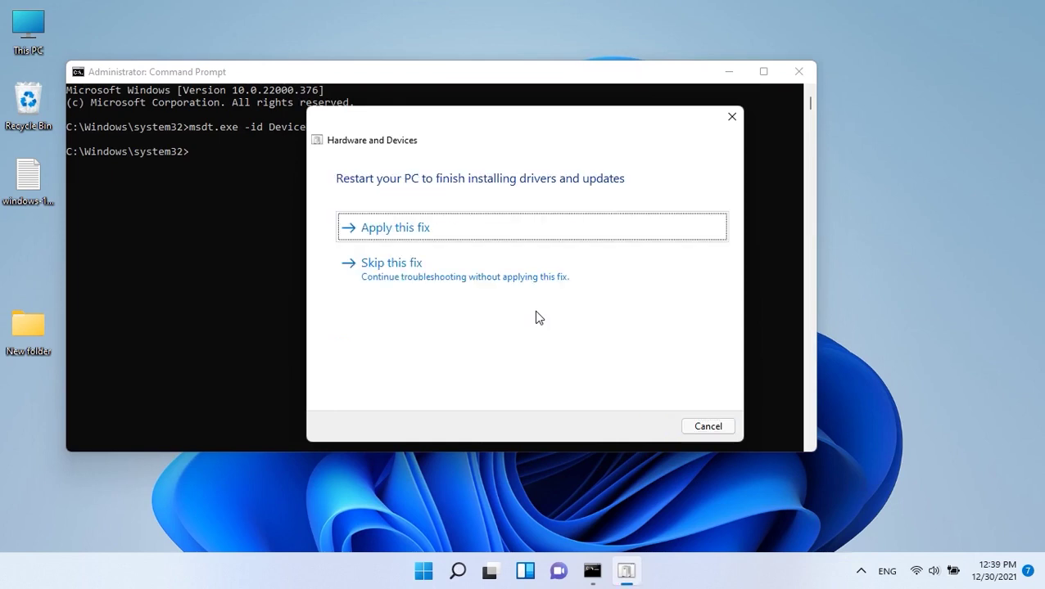
- Apply the fixes that the Hardware and Devices troubleshooter offers
key(Return)
key(Return)
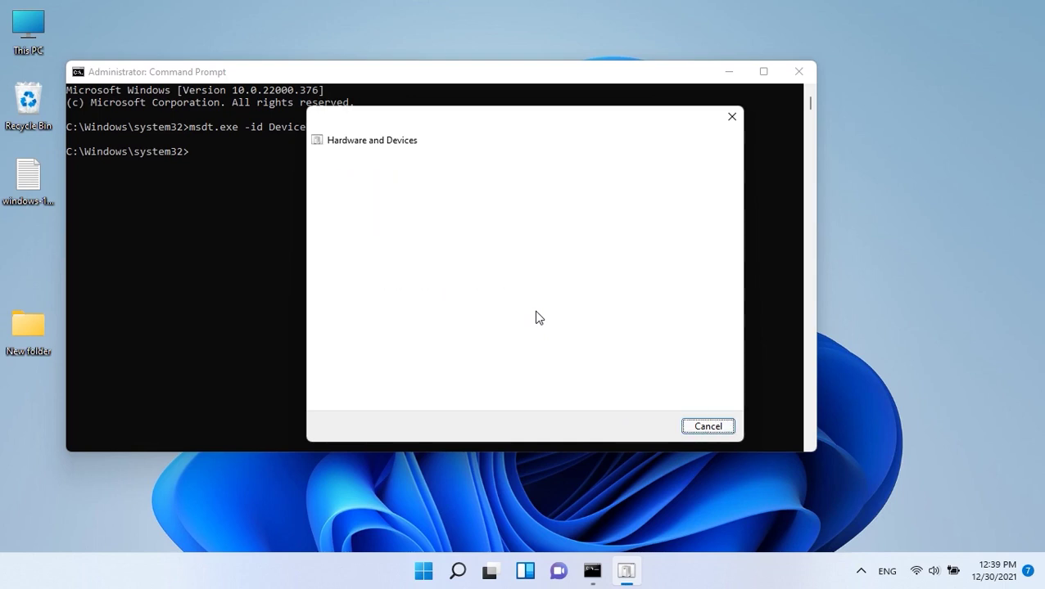
key(Return)
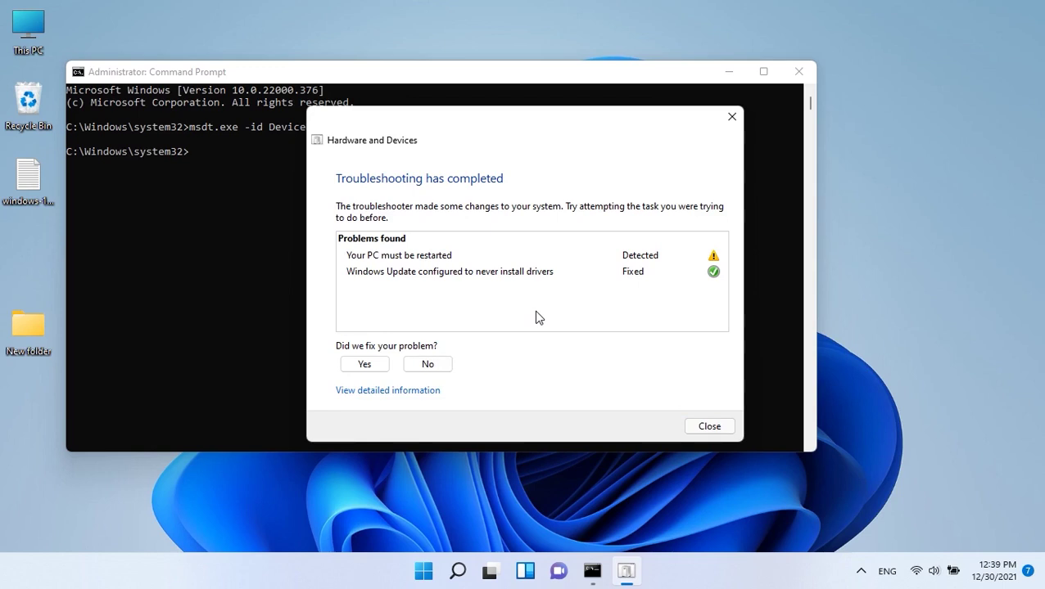
- Answer the troubleshooter's question about whether the problem was fixed
key(Tab)
key(Right)
key(Left)
key(Right)
key(Return)
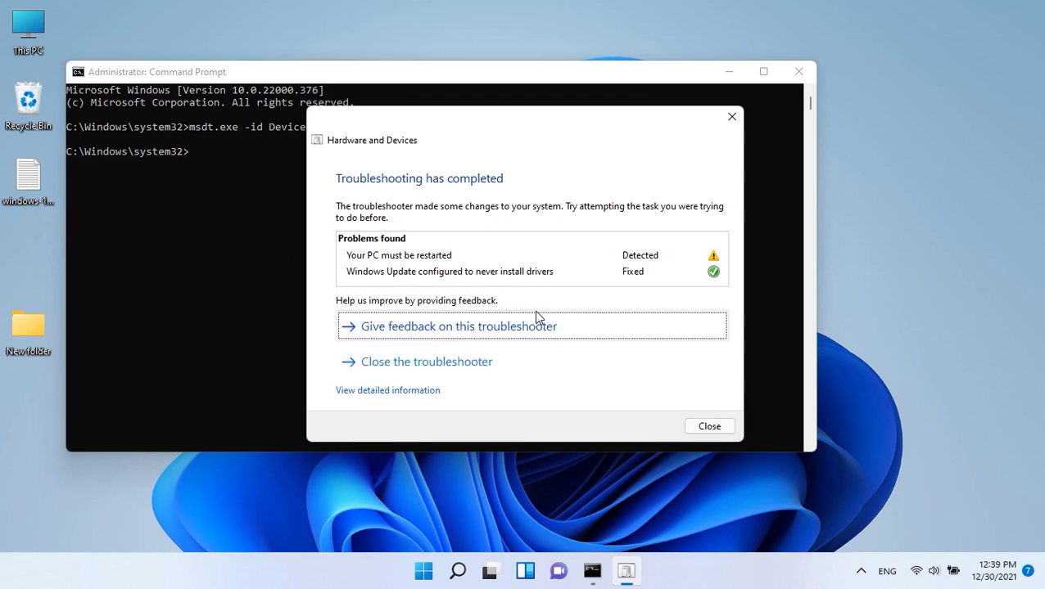
- Close the completed Hardware and Devices troubleshooter and the Command Prompt window
key(Tab)
key(Tab)
key(Tab)
key(Tab)
key(Tab)
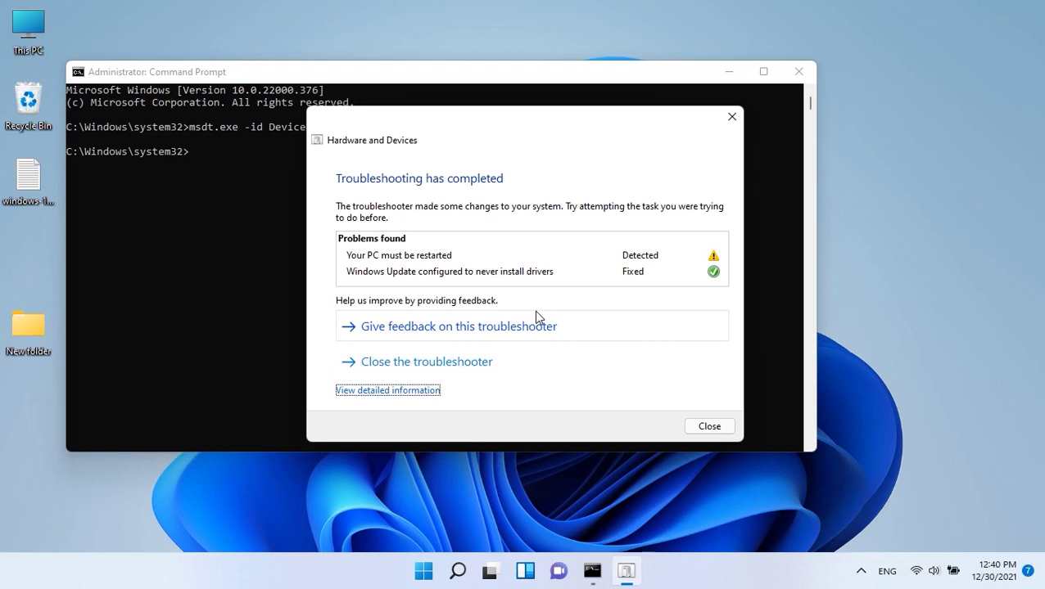
key(Return)
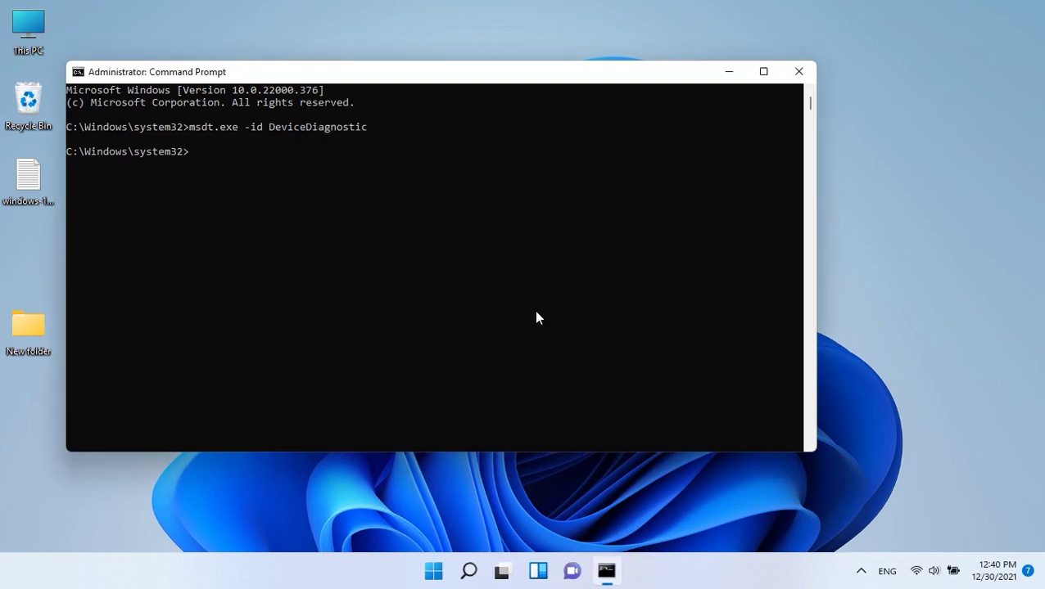
key(alt+F4)
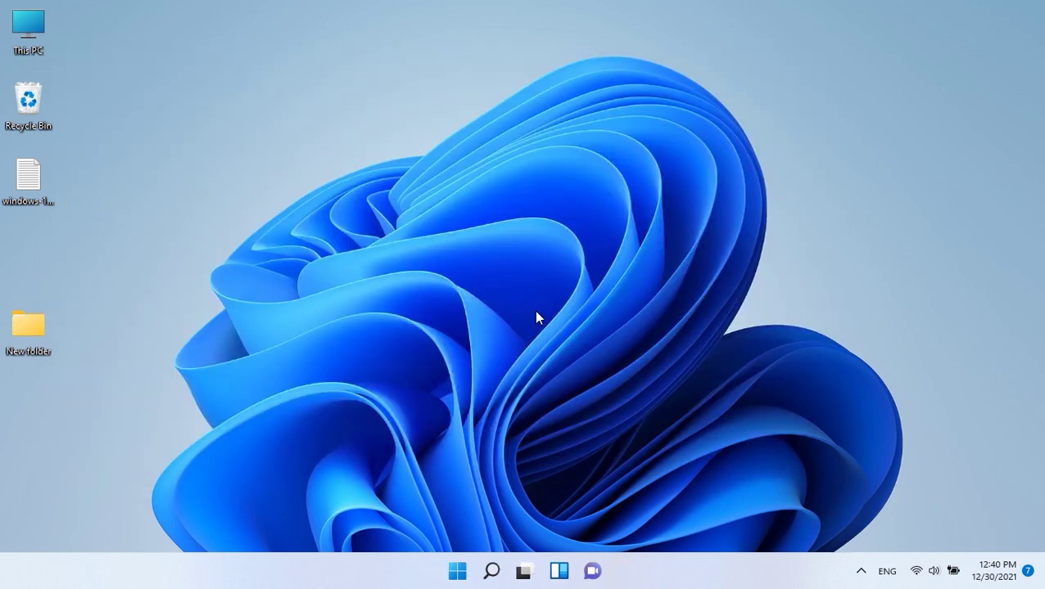
- Open the computer's shut down or sign out options
key(super+x)
key(Down)
key(End)
key(Up)
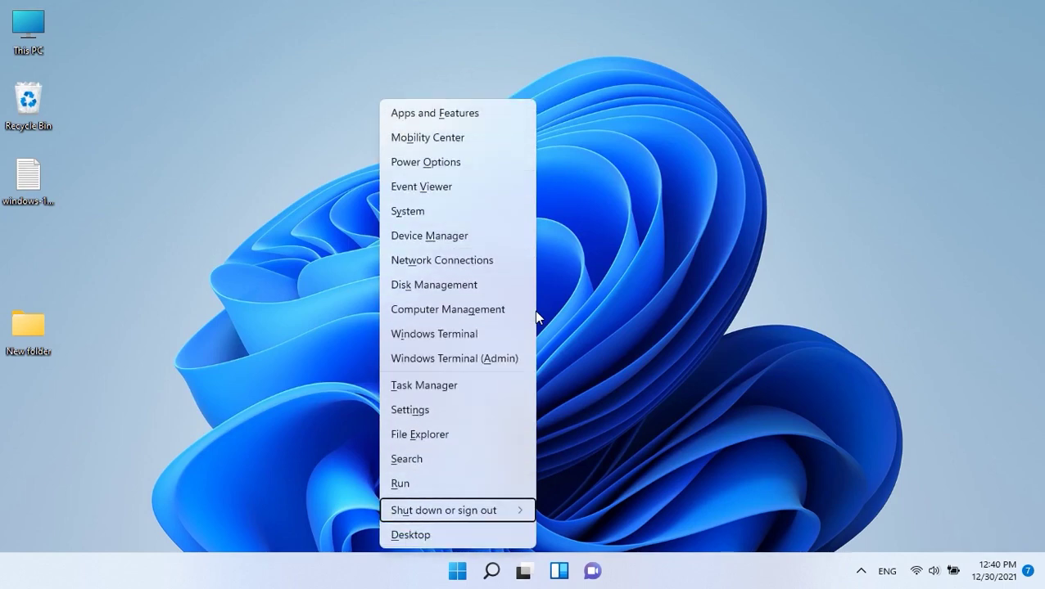
key(Right)
key(Down)
key(Down)
key(Down)
key(Down)
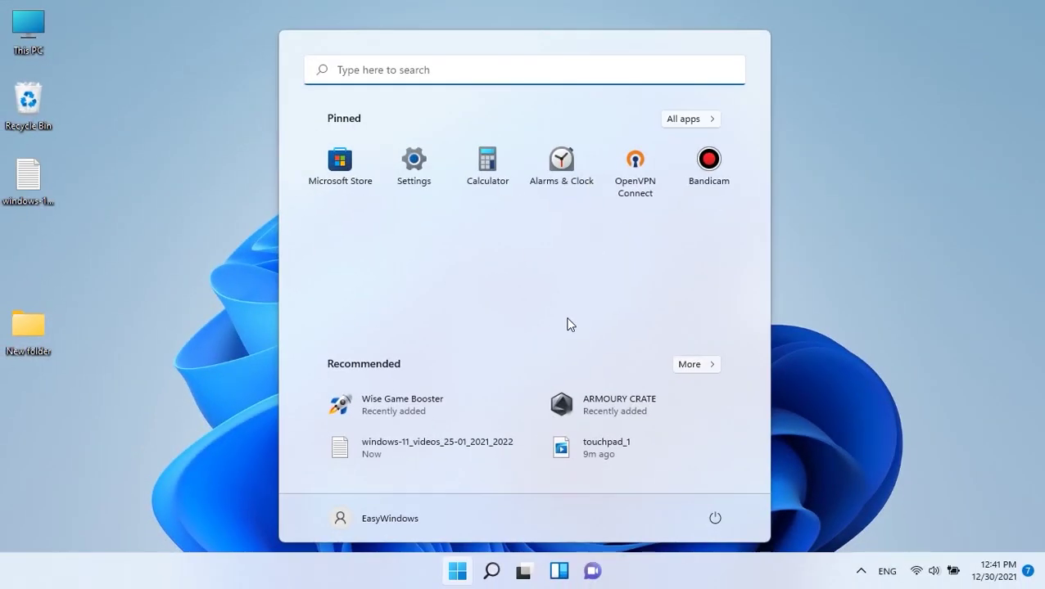
- Open Windows Settings and go to the Bluetooth & devices page
key(Tab)
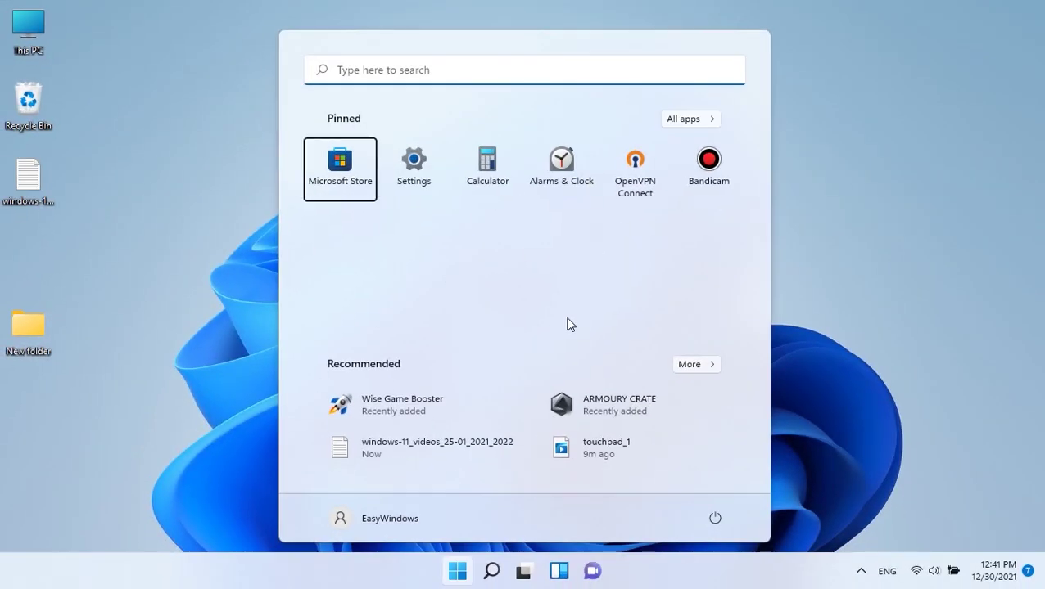
key(Right)
key(Return)
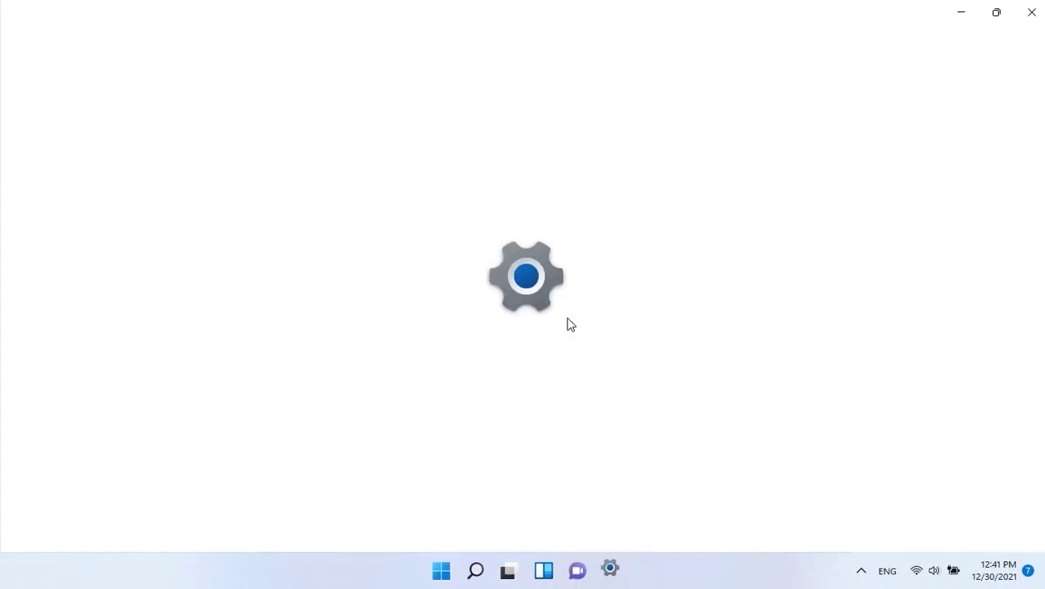
key(Tab)
key(Down)
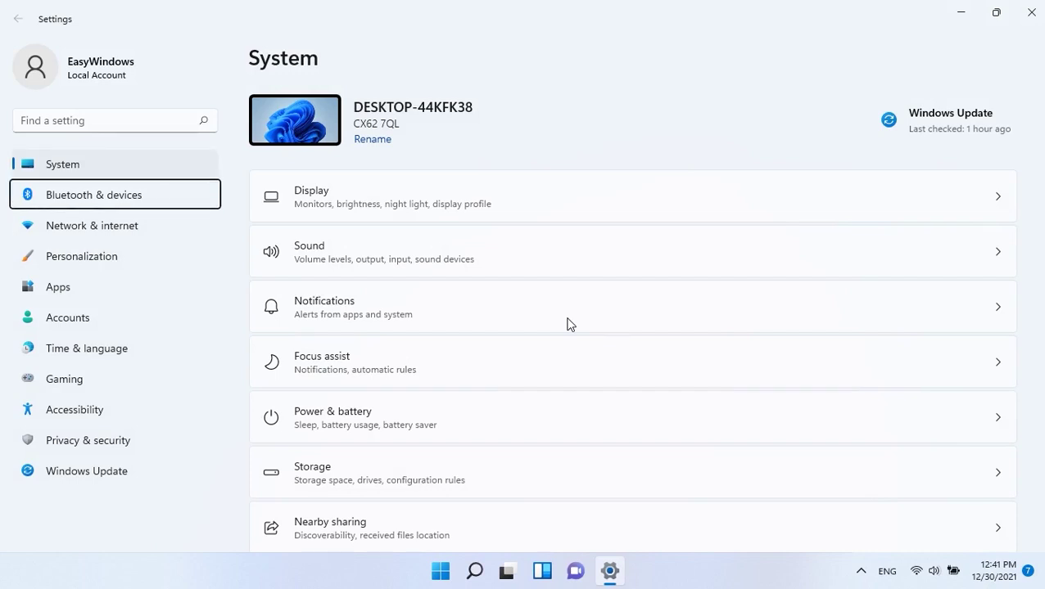
key(Down)
key(Down)
key(Tab)
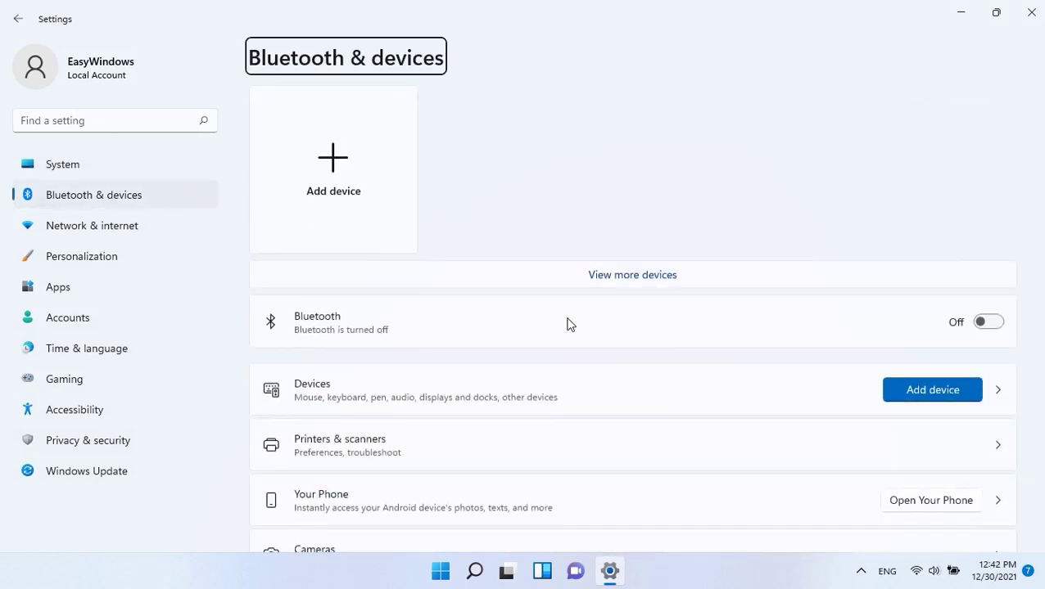
- Open the Touchpad settings within Bluetooth & devices
scroll(567, 323, down, 5)
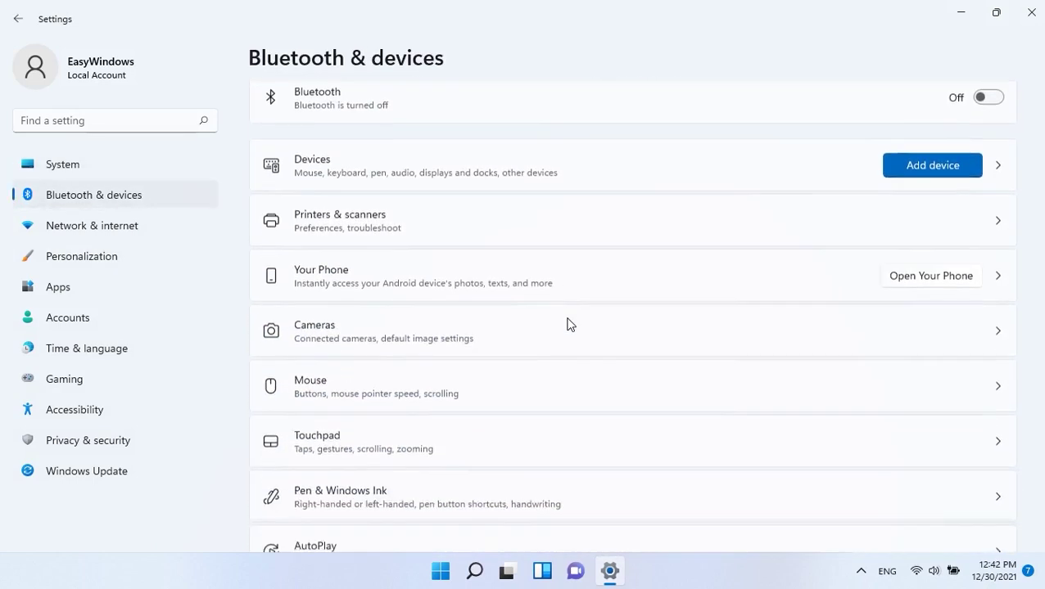
key(Tab)
key(Down)
key(Down)
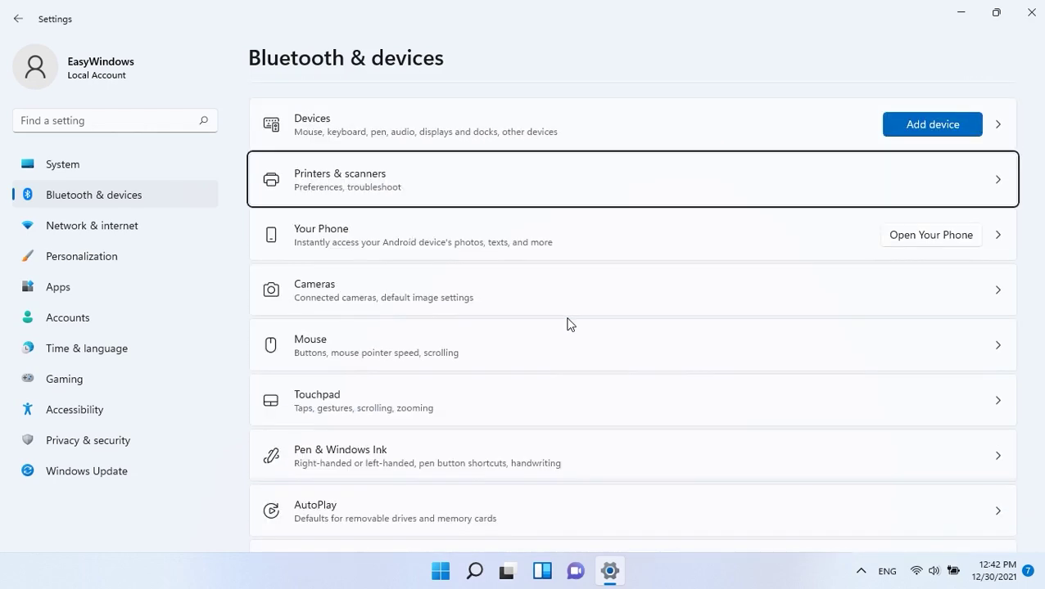
key(Down)
key(Down)
key(Down)
key(Return)
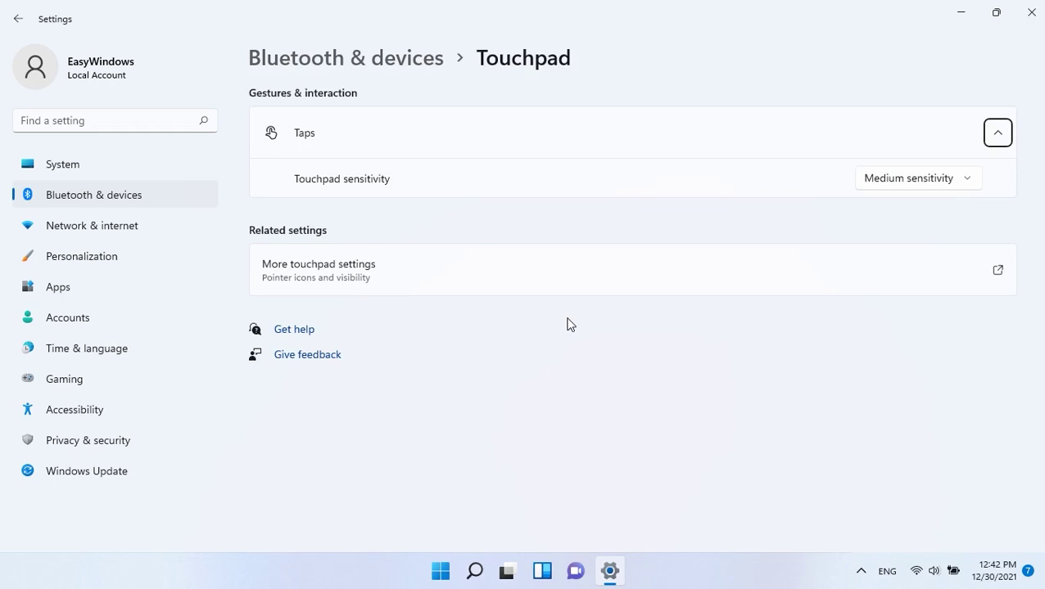
- Set the touchpad sensitivity to Most sensitive
key(Tab)
key(space)
key(Down)
key(Up)
key(Up)
key(Up)
key(Down)
key(Up)
key(Return)
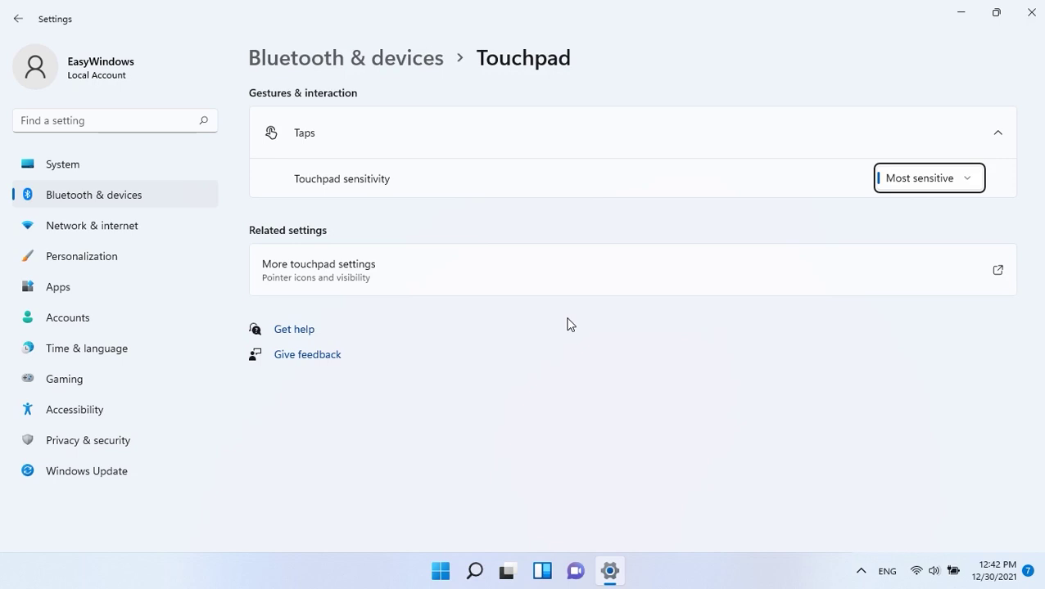
key(Tab)
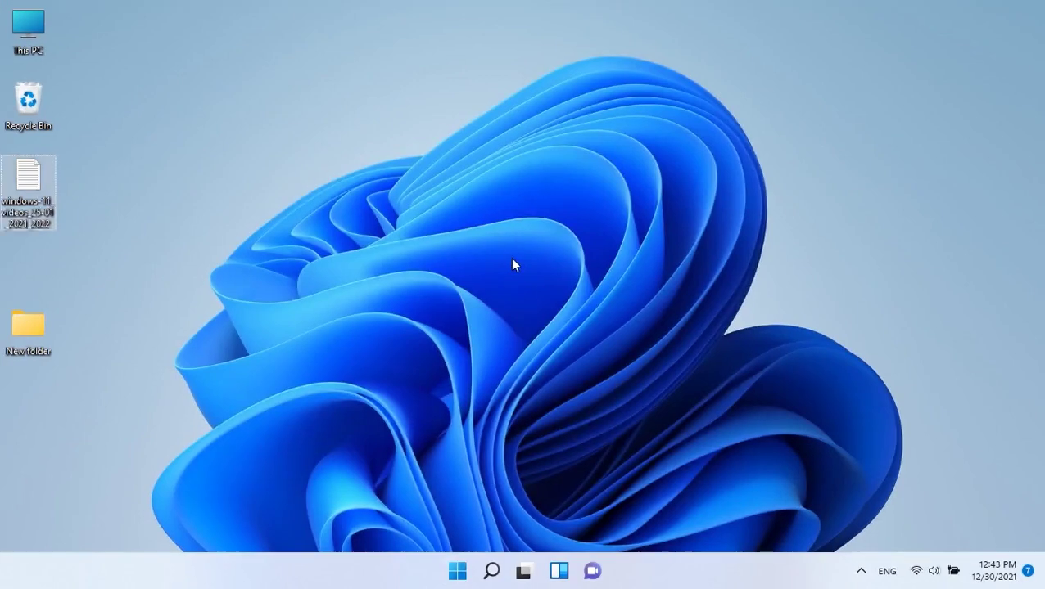
- Search Windows for "restore" and open Create a restore point
key(super)
text(s)
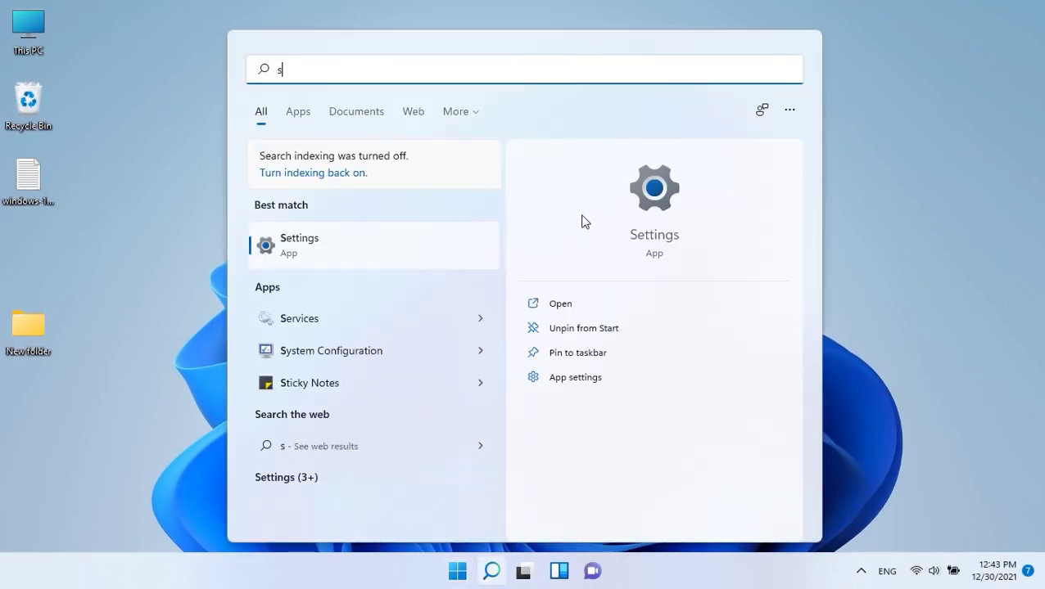
text(ystem Configuration)
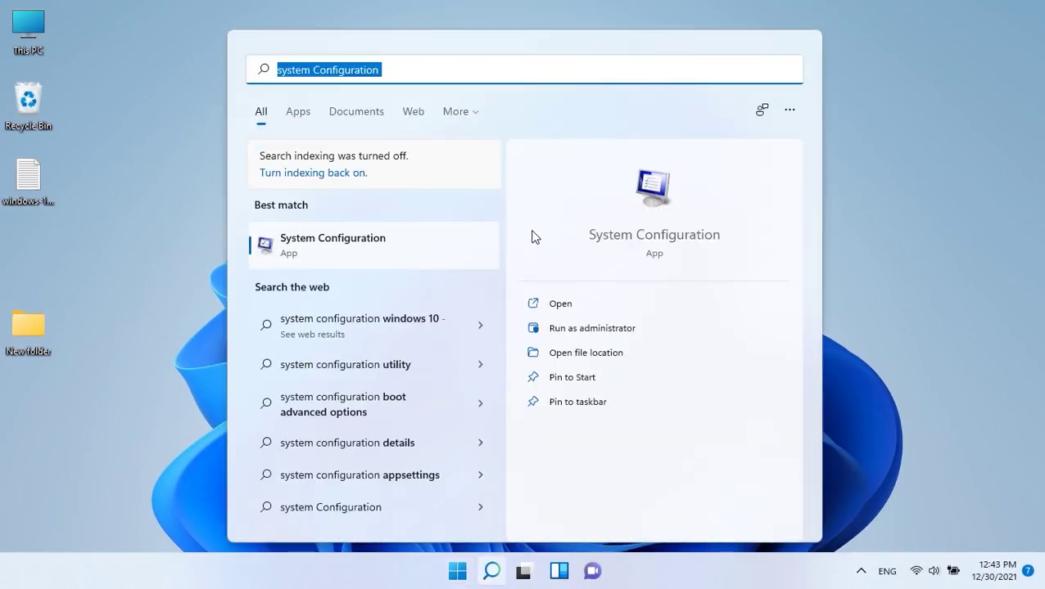
text(restore)
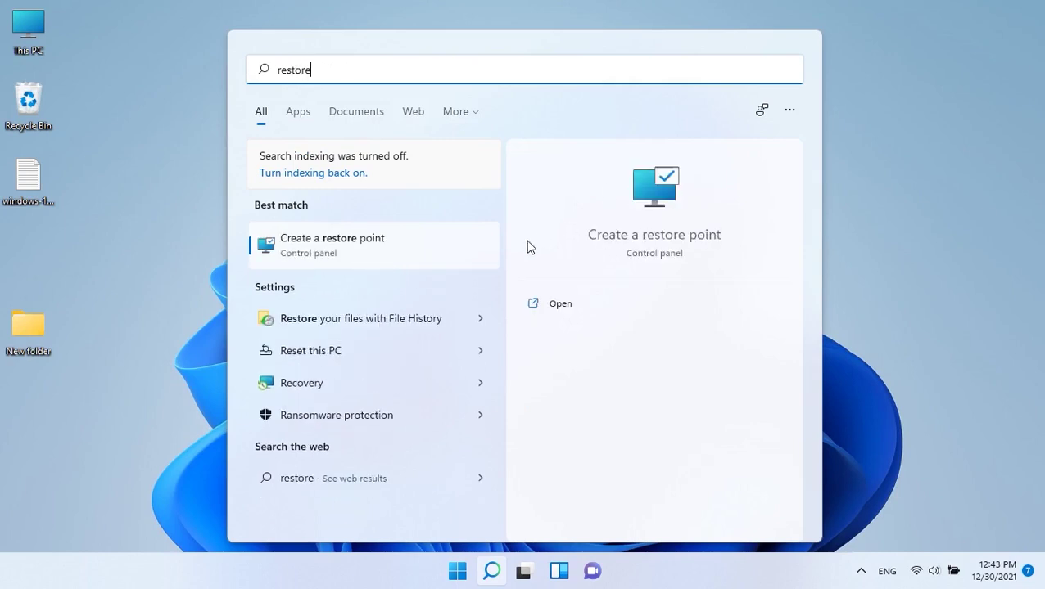
key(Return)
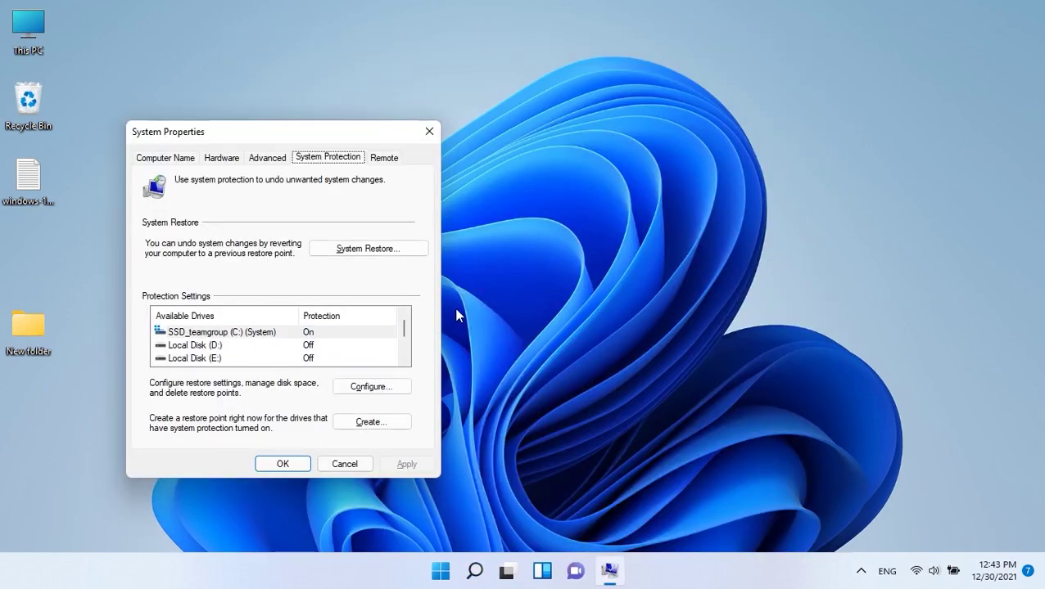
- Launch System Restore and proceed with the recommended restore option to the restore point confirmation page
key(Tab)
key(Return)
key(Tab)
key(Tab)
key(Tab)
key(Tab)
key(Tab)
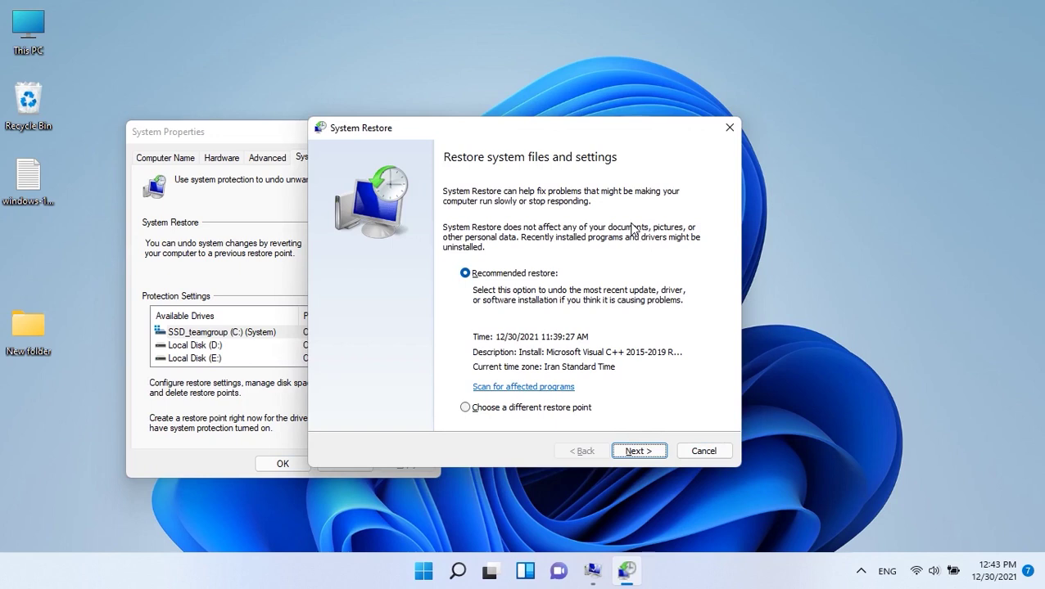
key(Return)
key(Tab)
key(Tab)
key(Return)
key(Return)
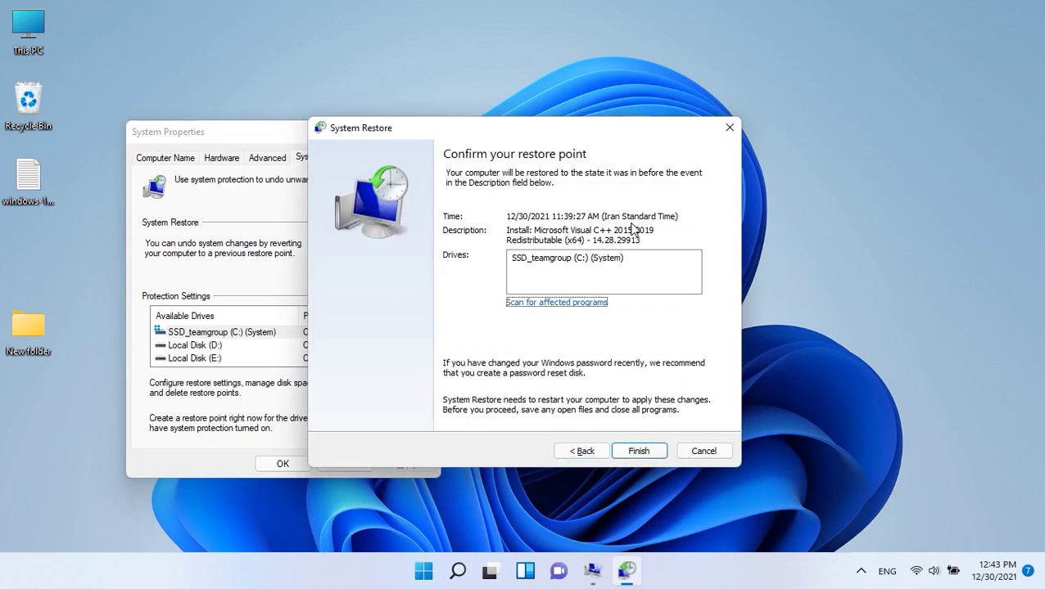